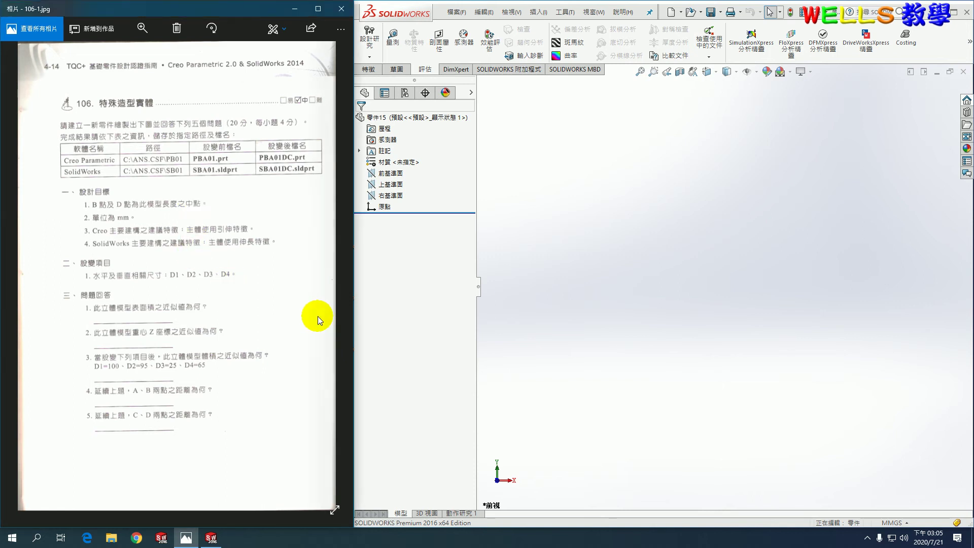
- Show the 106-2.jpg drawing page in Photos, then return to SOLIDWORKS
click(328, 277)
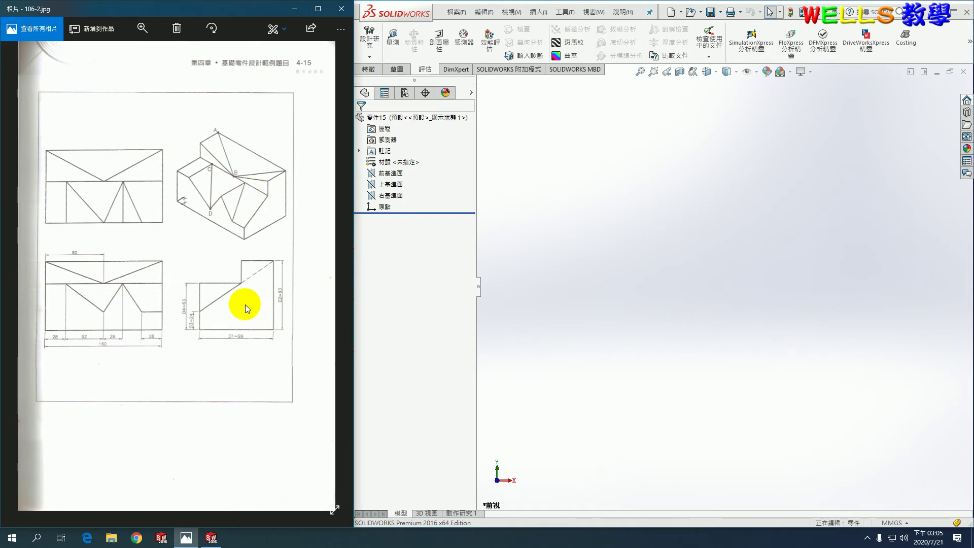
click(559, 286)
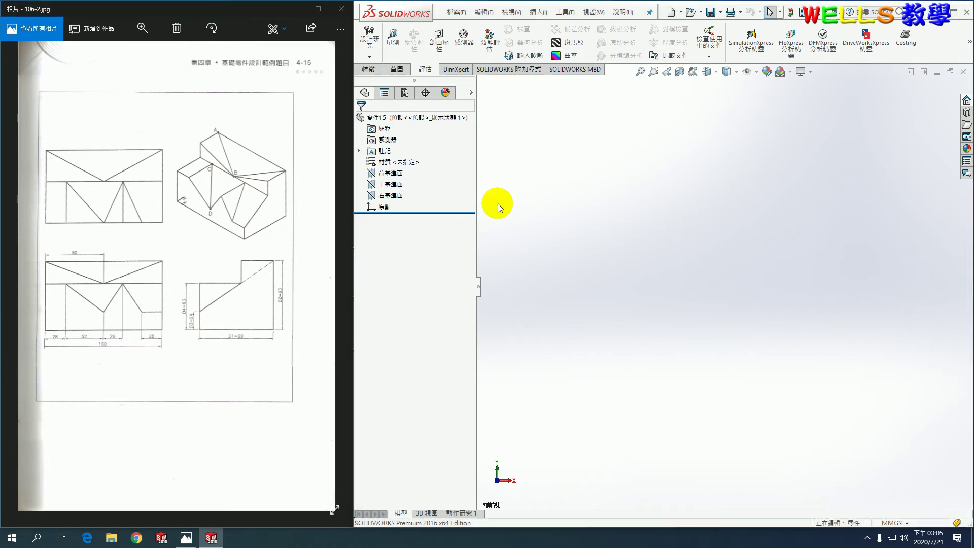
- Start an extruded boss sketched on the Right Plane
click(374, 71)
click(374, 39)
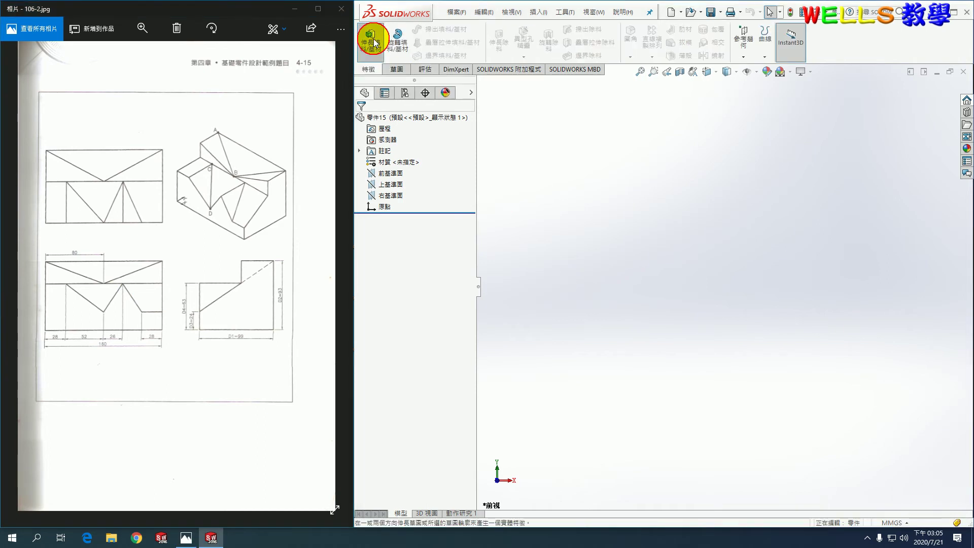
click(480, 83)
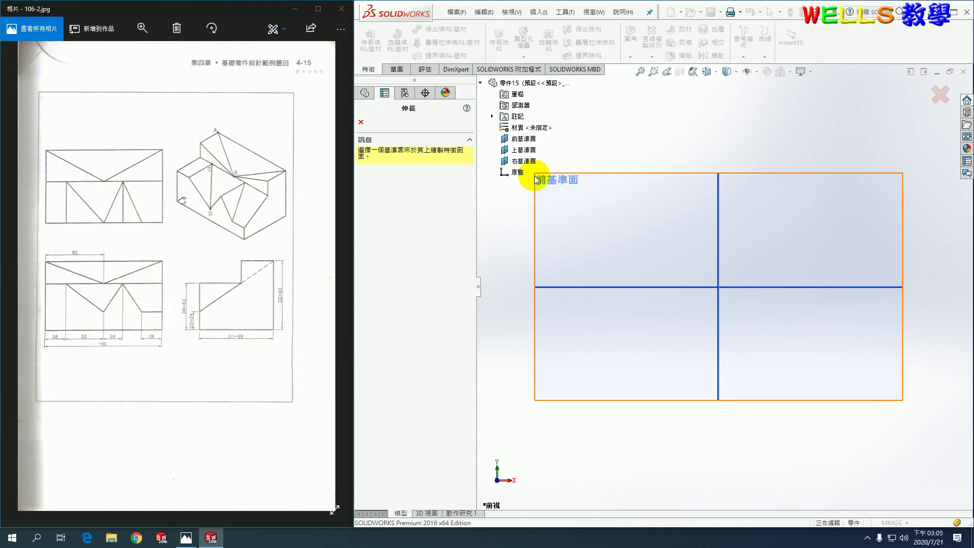
click(522, 161)
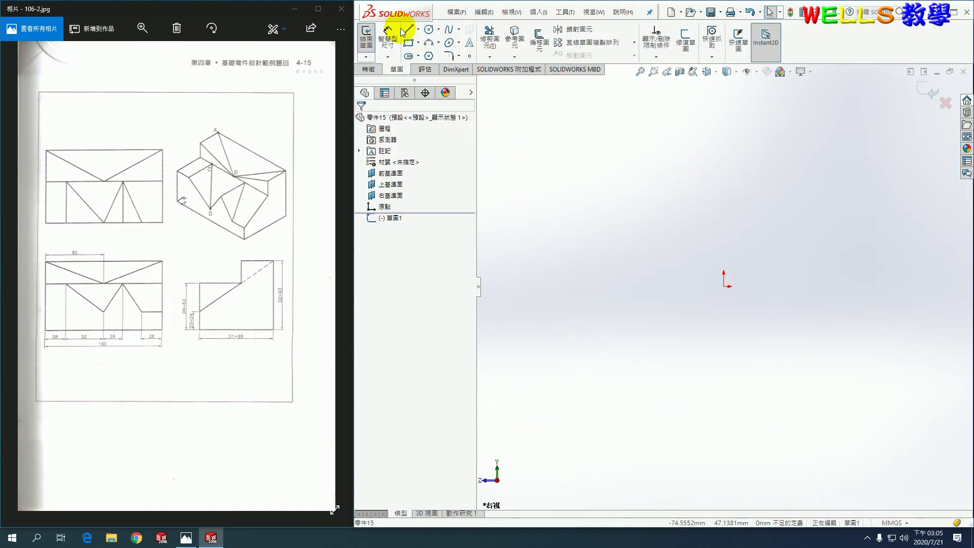
- Draw the closed stepped side-view outline starting from the origin
click(406, 32)
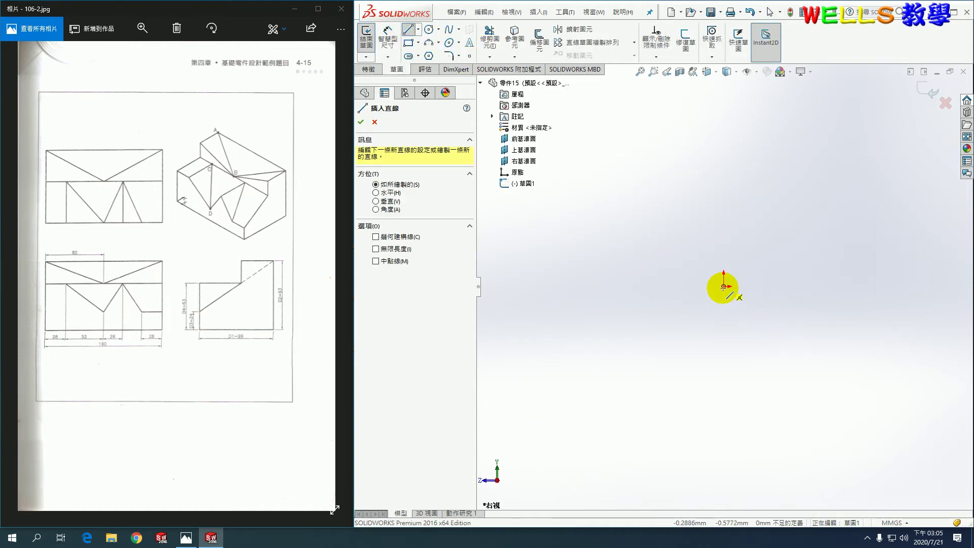
click(724, 287)
click(723, 156)
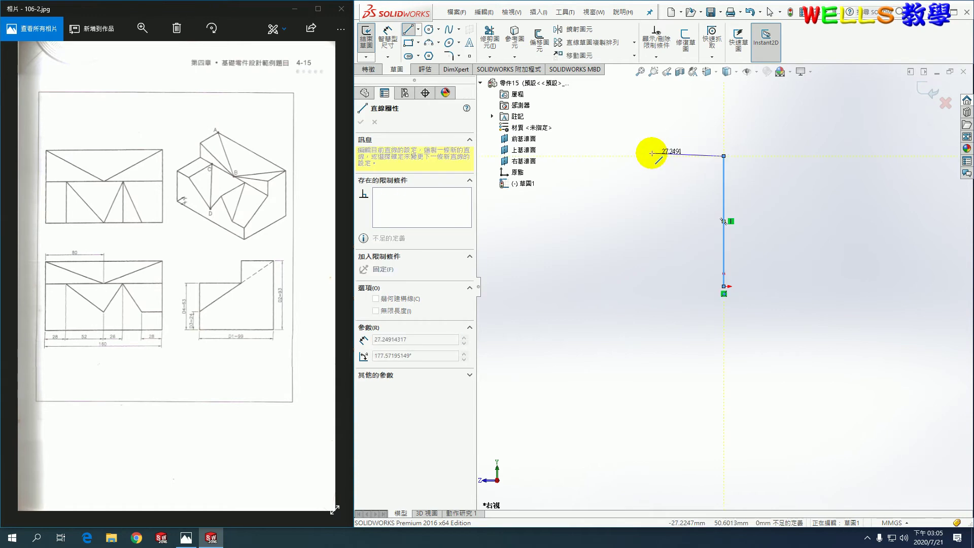
click(655, 155)
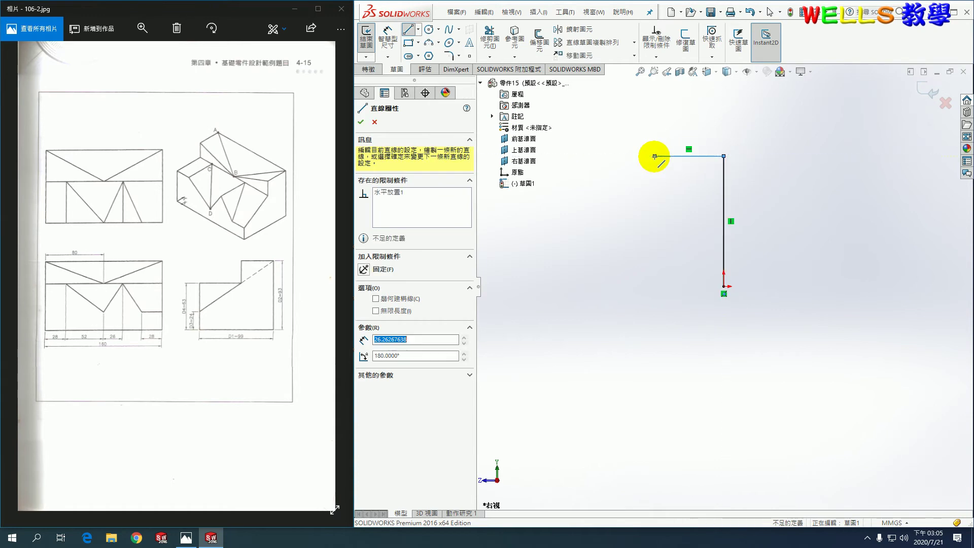
click(655, 206)
click(577, 206)
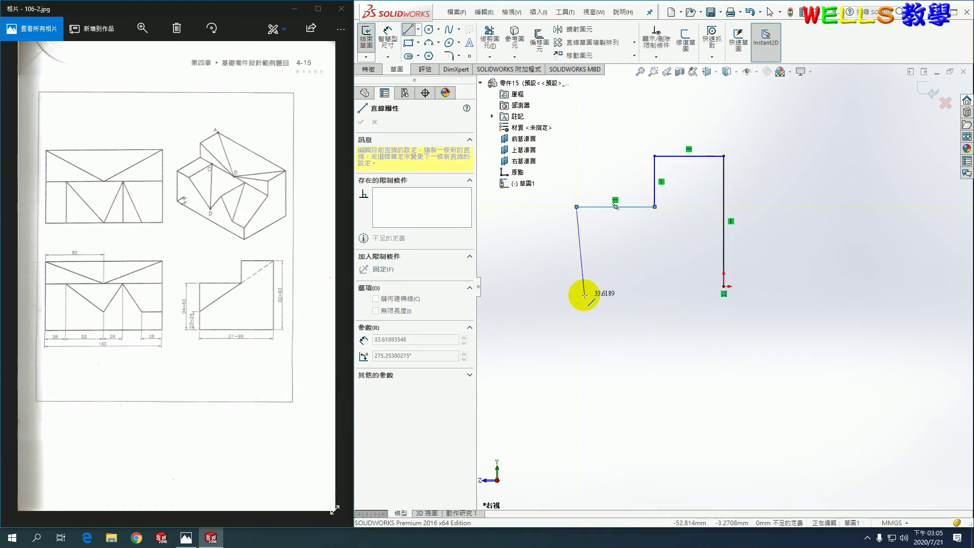
click(576, 286)
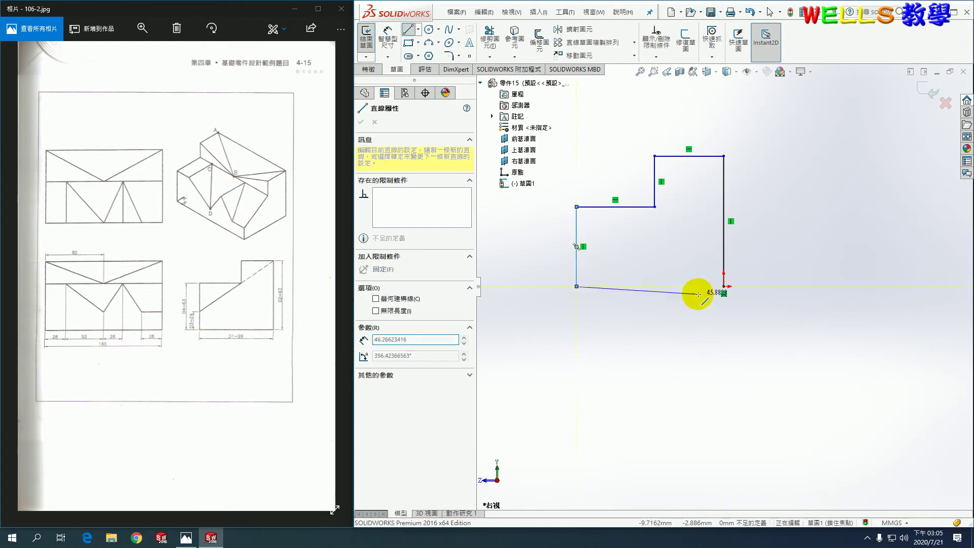
click(724, 287)
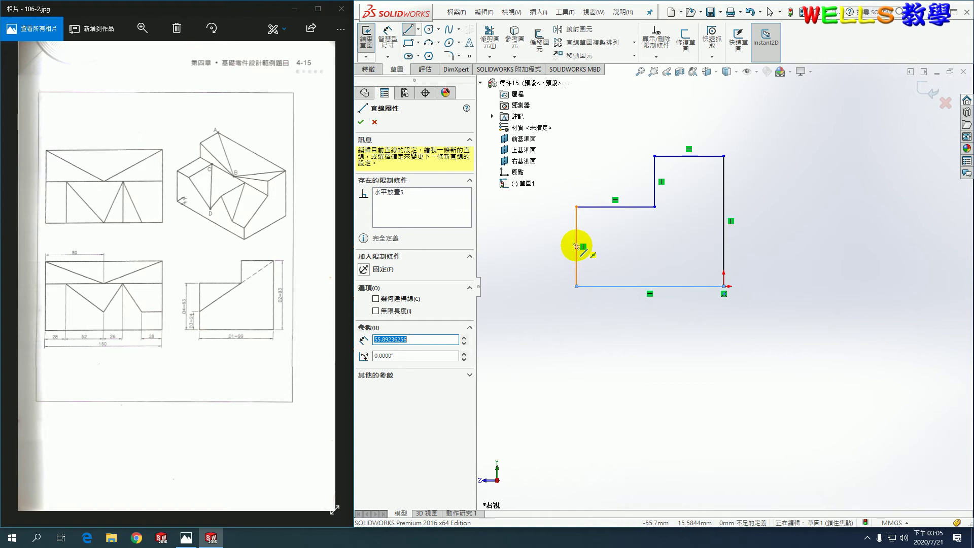
- Draw a diagonal line from the left edge to the top-right corner
click(577, 263)
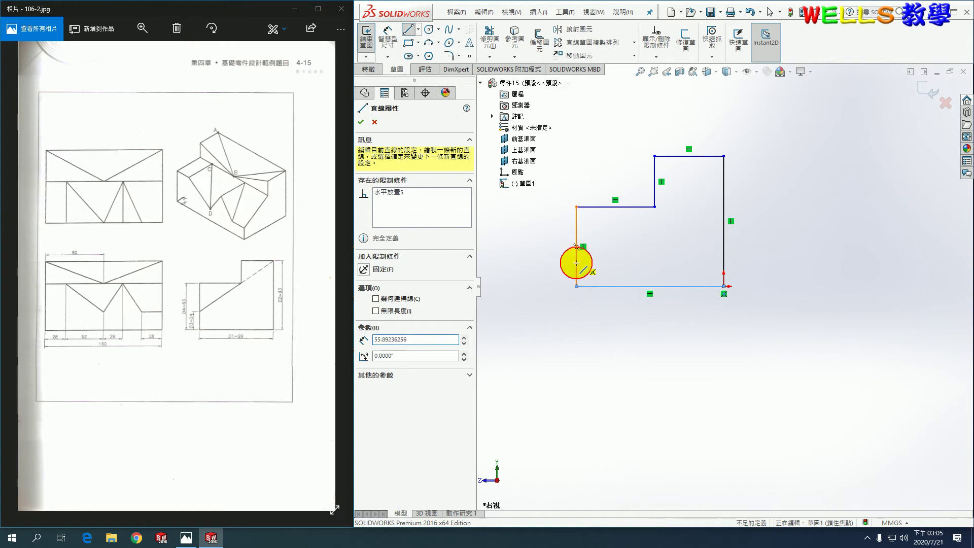
click(723, 155)
right_click(724, 155)
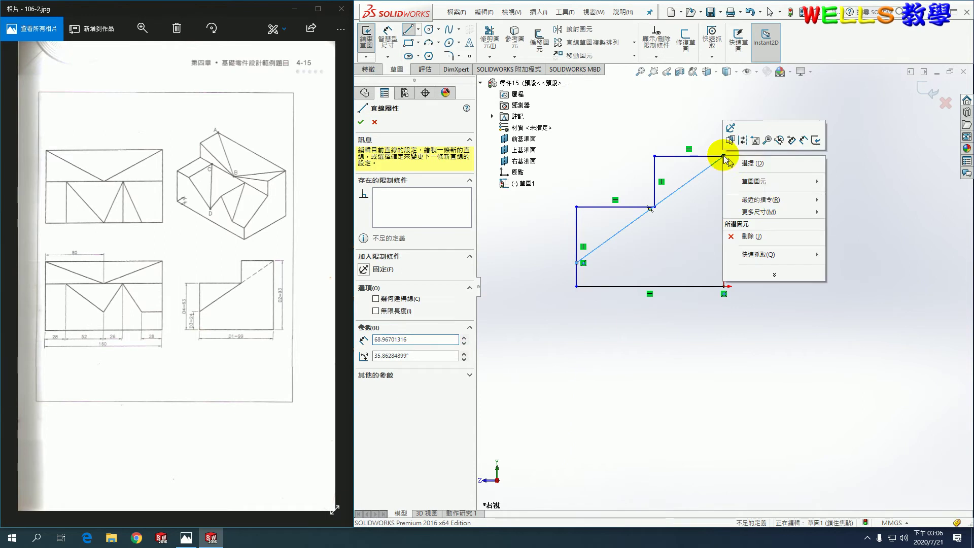
- Make the diagonal construction geometry, coincident with the inner step corner
click(745, 144)
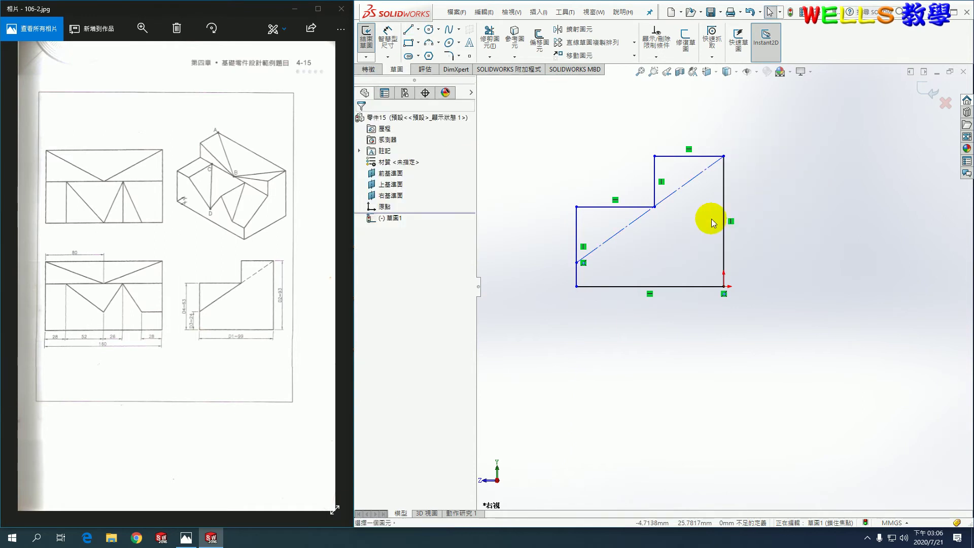
scroll(668, 206, down, 1)
scroll(667, 205, down, 2)
scroll(670, 206, down, 2)
click(674, 230)
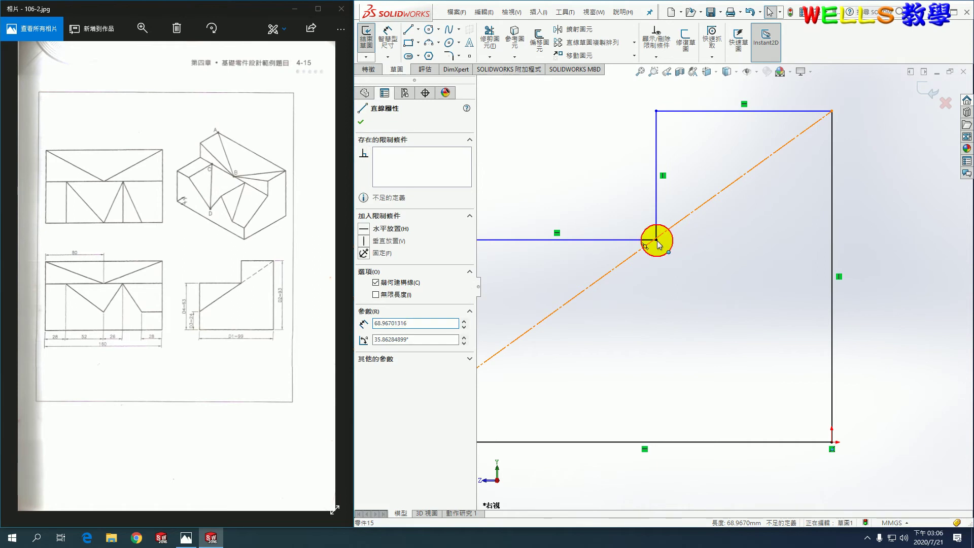
ctrl+click(658, 242)
click(365, 298)
scroll(655, 315, up, 2)
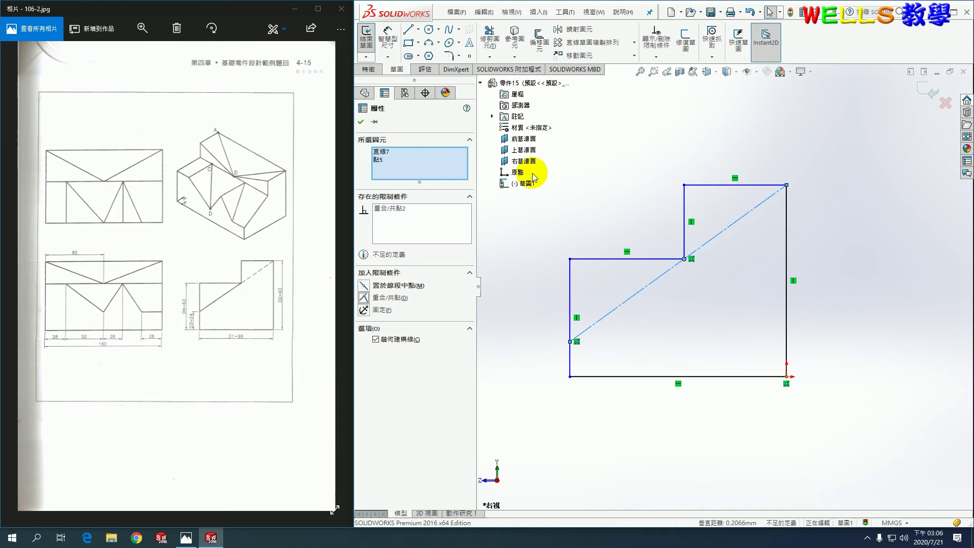
click(568, 172)
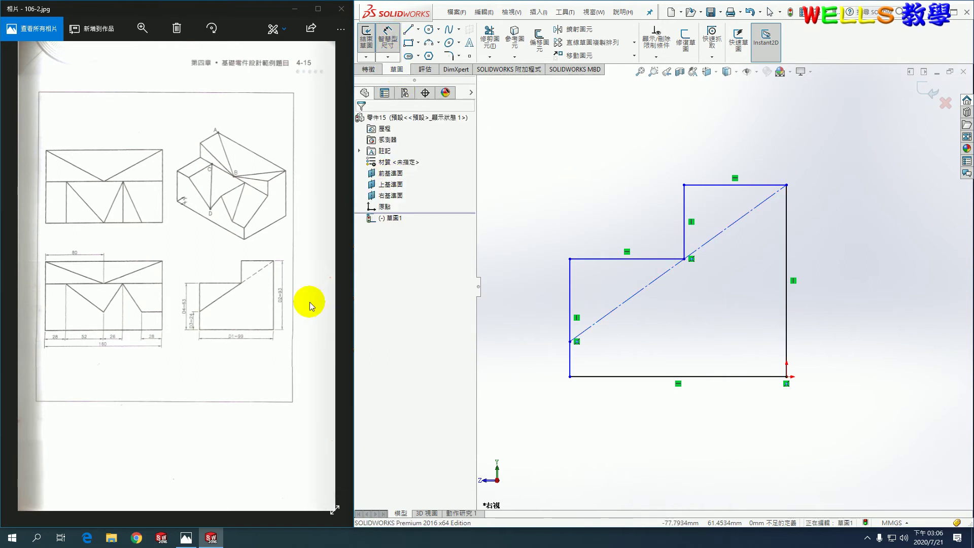
scroll(265, 305, up, 2)
scroll(265, 304, up, 2)
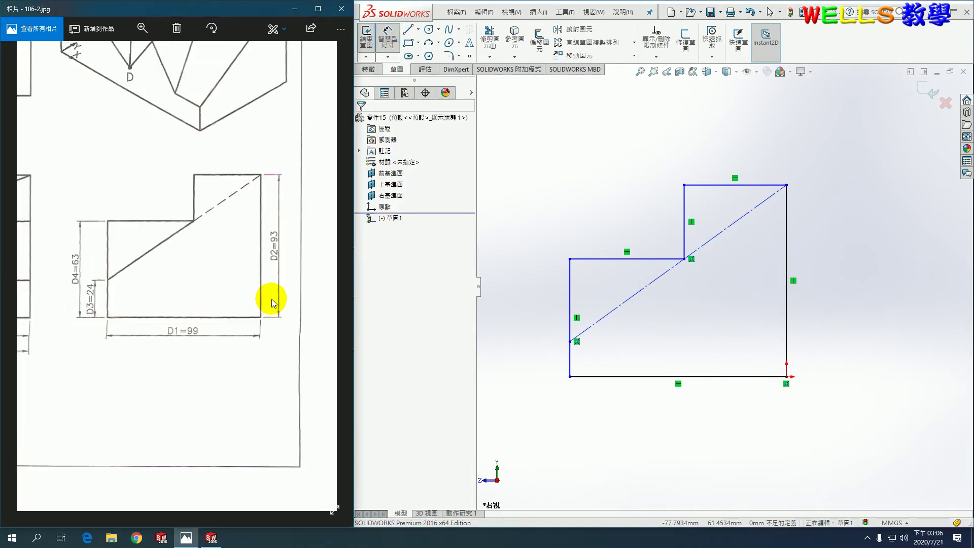
- Dimension the right edge height 93 and the bottom width 99
click(787, 302)
click(833, 294)
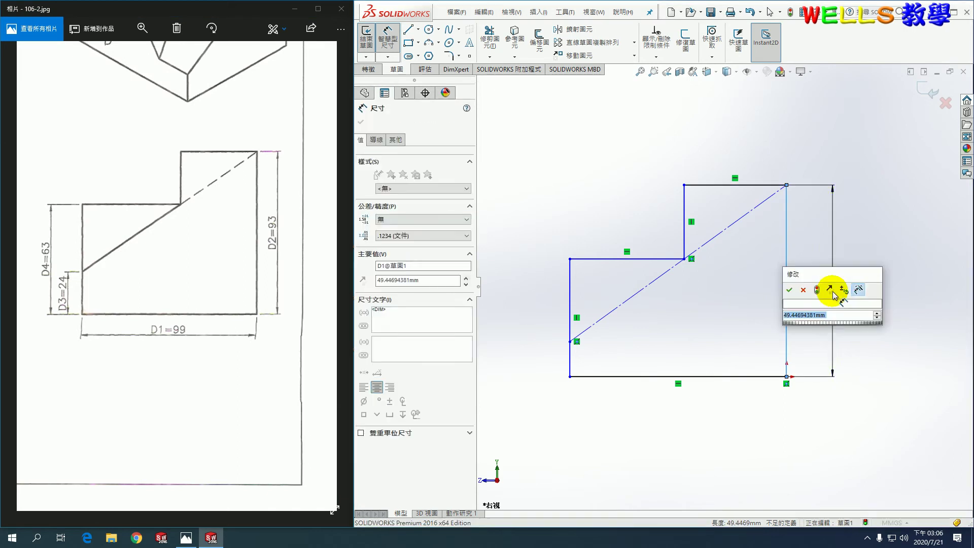
text(93)
key(Return)
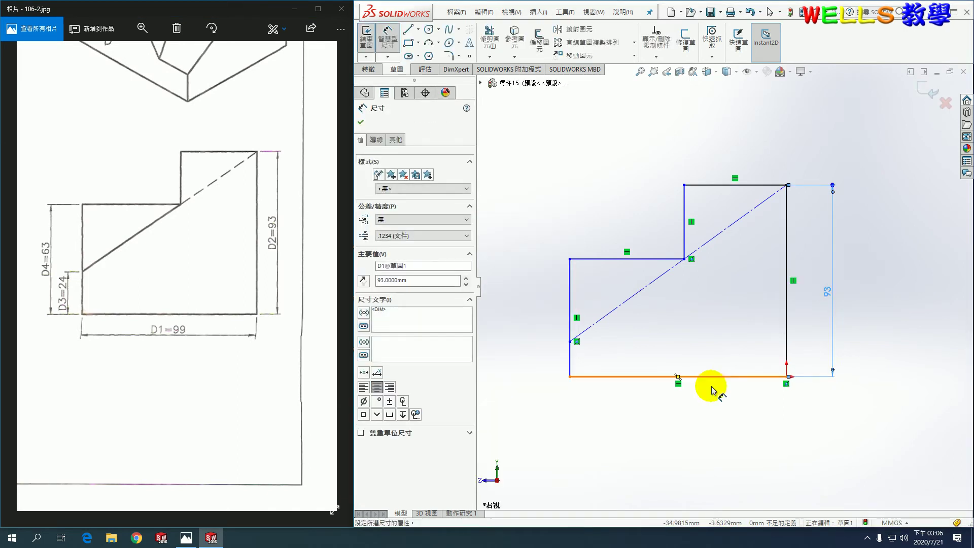
click(716, 382)
click(709, 421)
text(99)
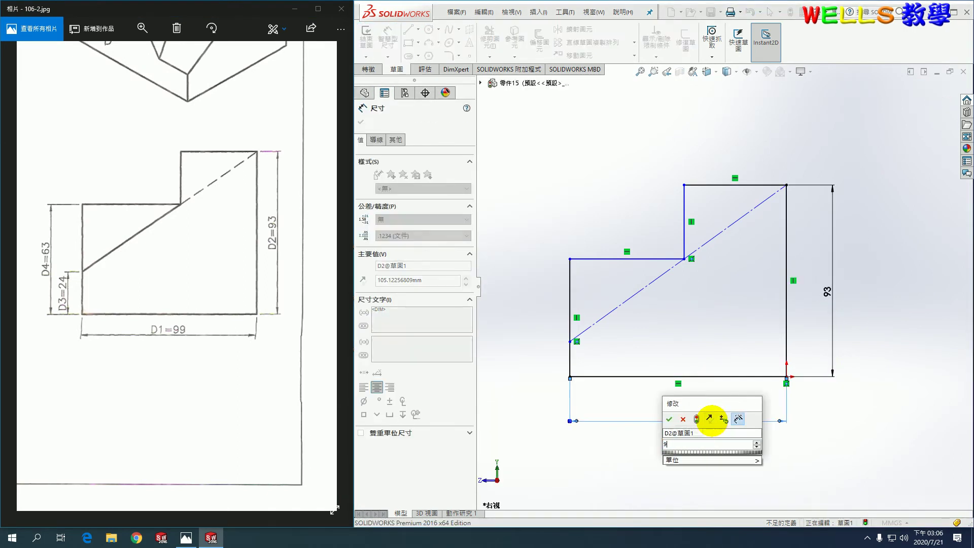
key(Return)
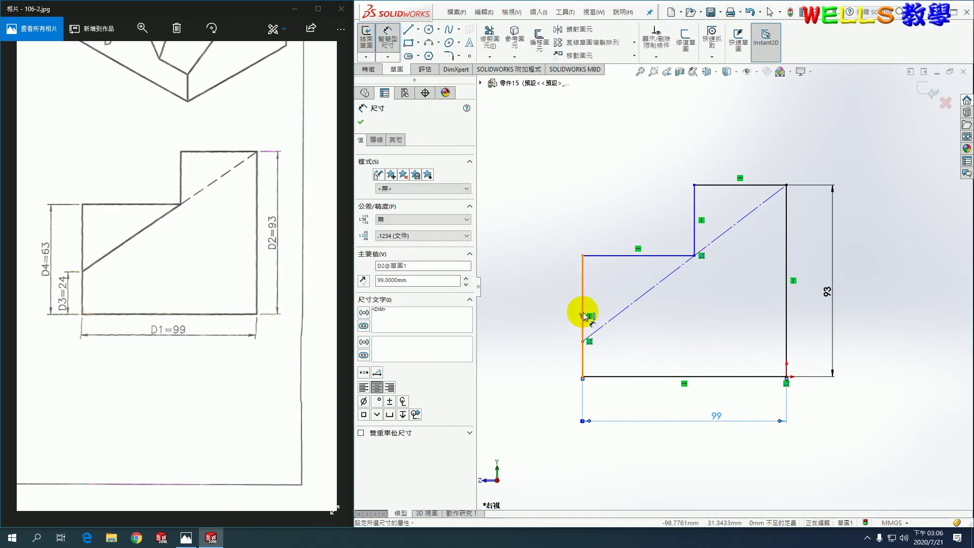
- Dimension the left edge height 63 and the diagonal's lower endpoint at 24
click(582, 315)
click(561, 317)
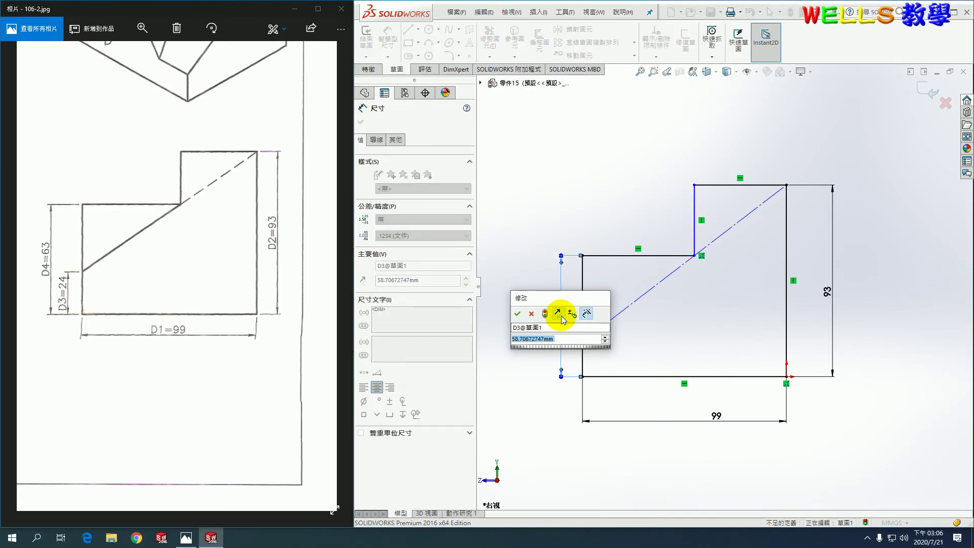
text(63)
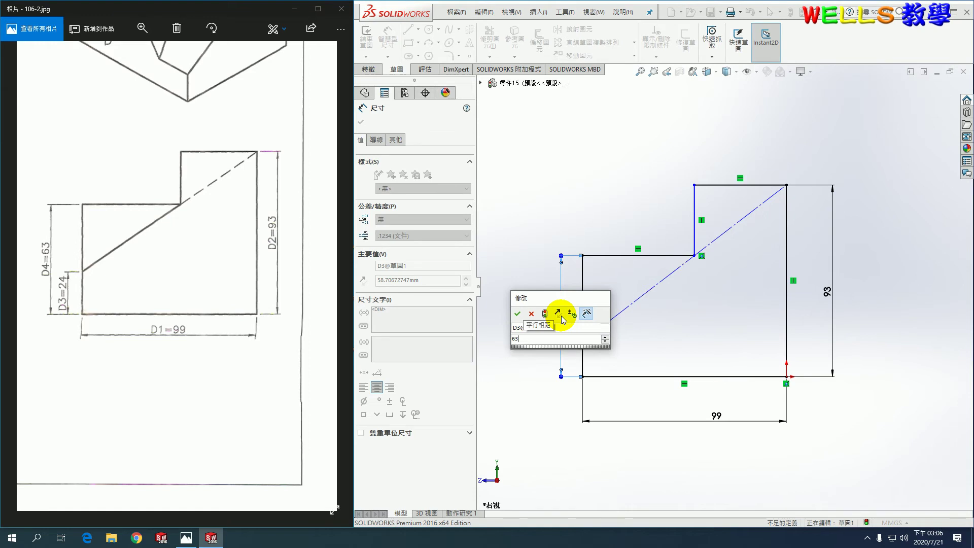
key(Return)
click(582, 322)
click(582, 376)
click(572, 352)
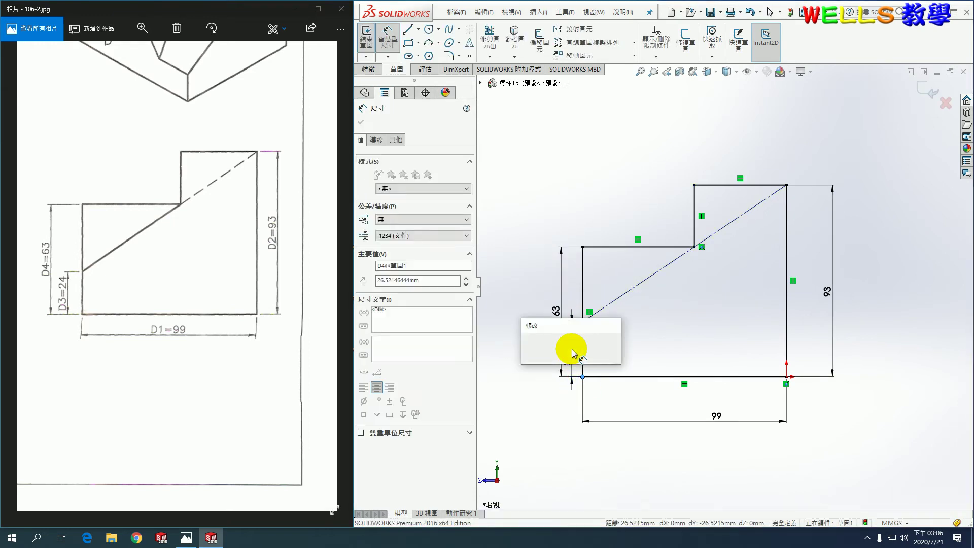
text(24)
key(Return)
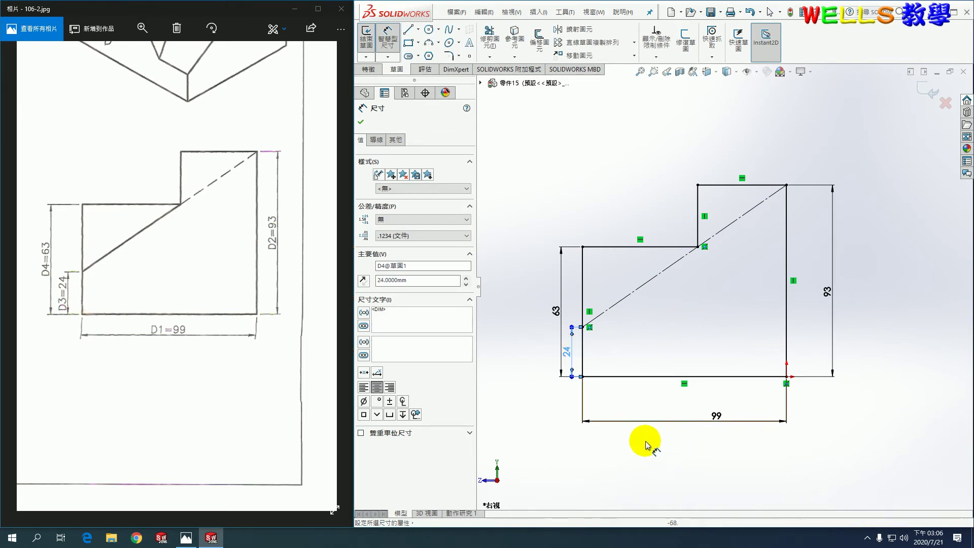
click(927, 90)
- Extrude the sketch with Mid Plane end condition to a depth of 160 mm
key(e)
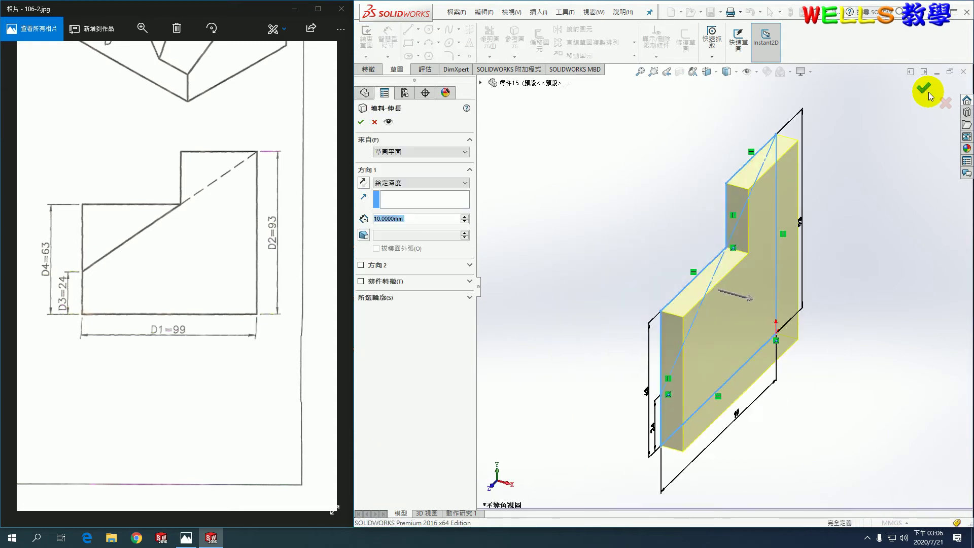
click(412, 185)
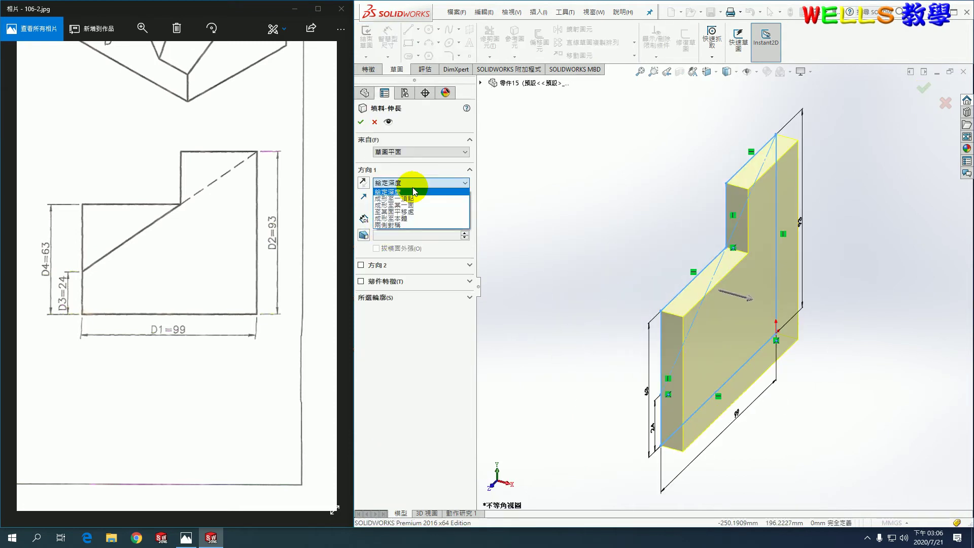
click(401, 226)
scroll(220, 261, up, 3)
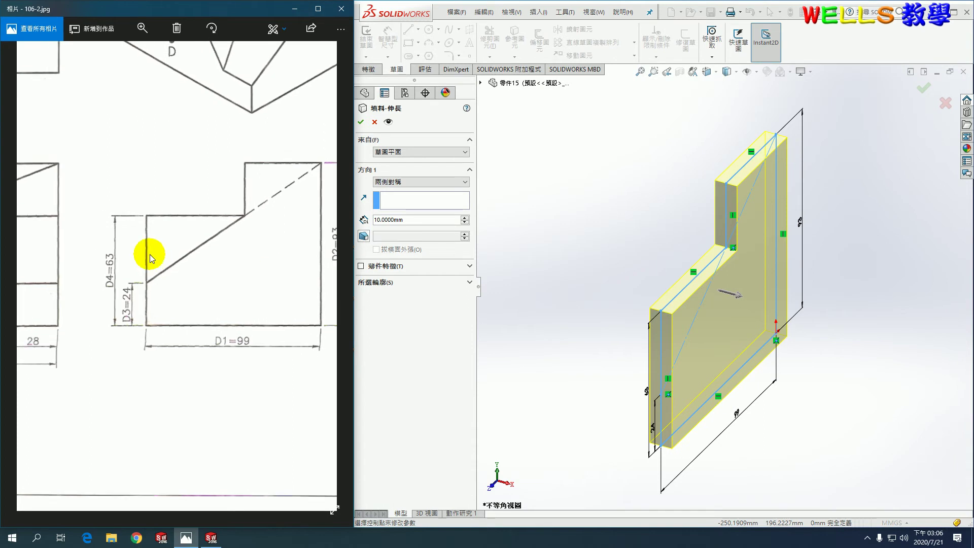
scroll(194, 277, left, 3)
scroll(122, 332, left, 3)
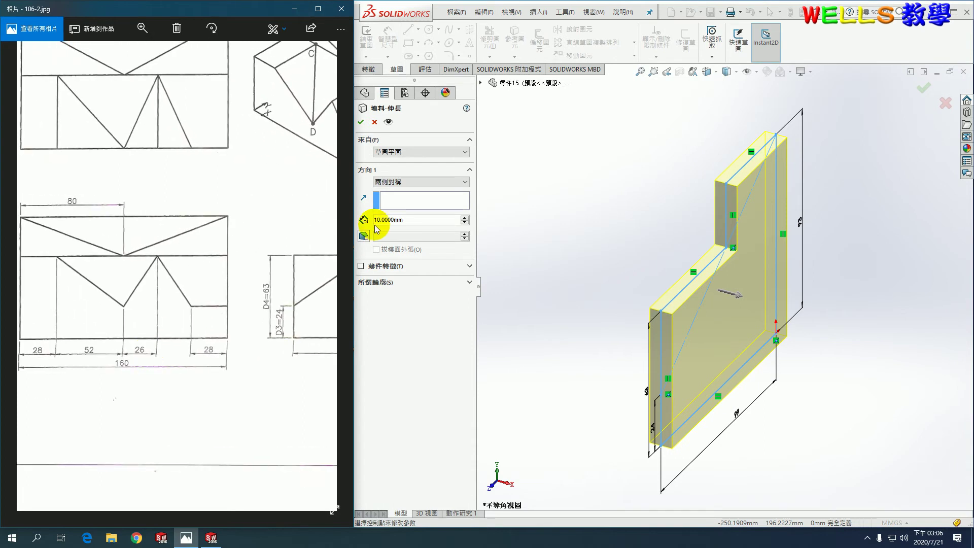
double_click(404, 219)
text(16)
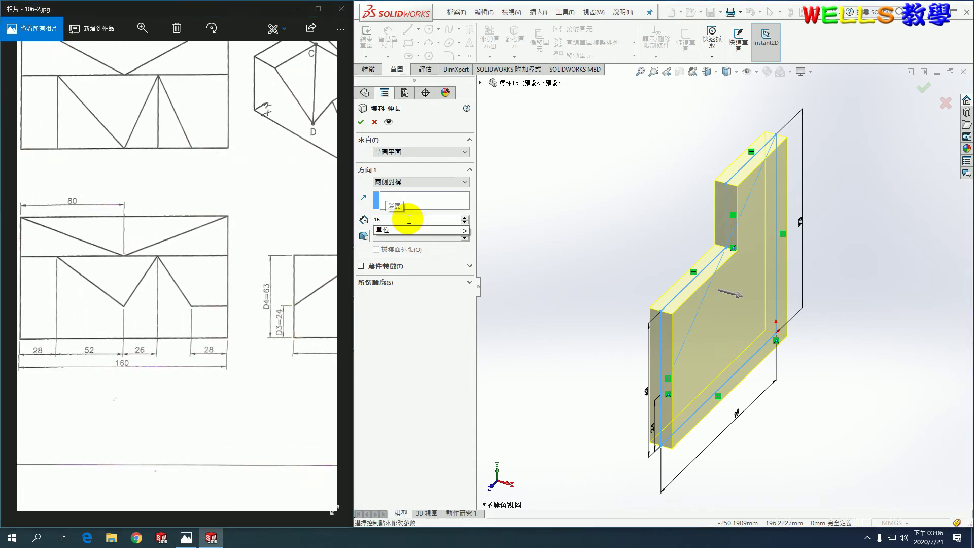
key(Return)
text(1)
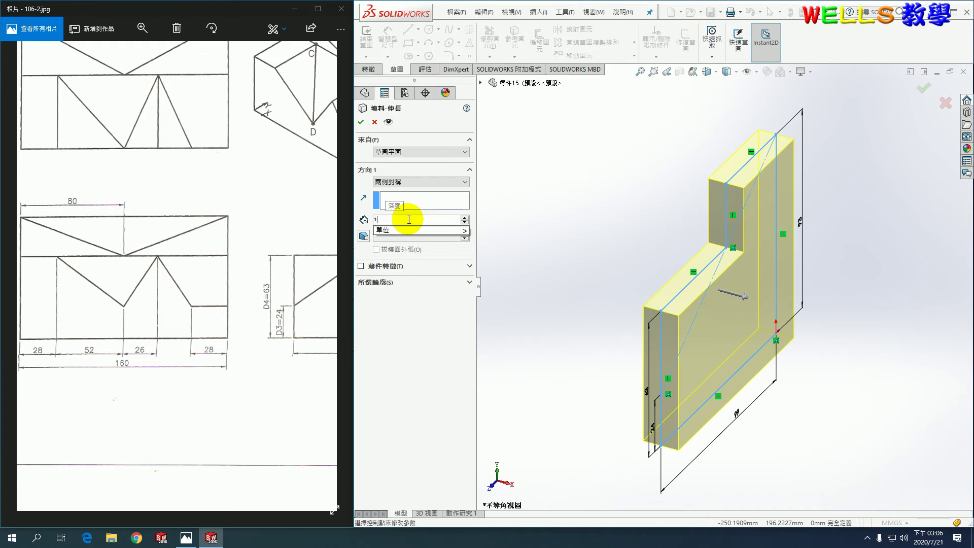
key(Return)
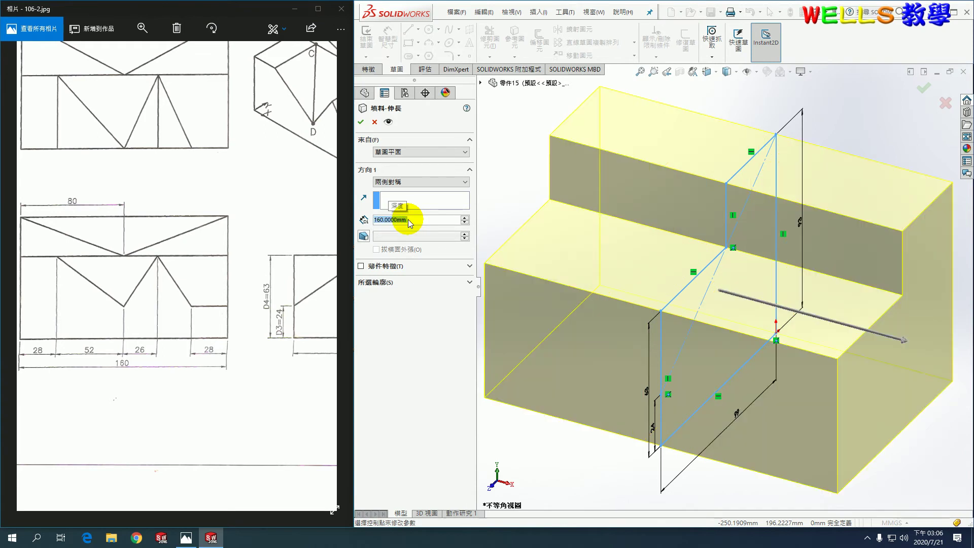
click(361, 122)
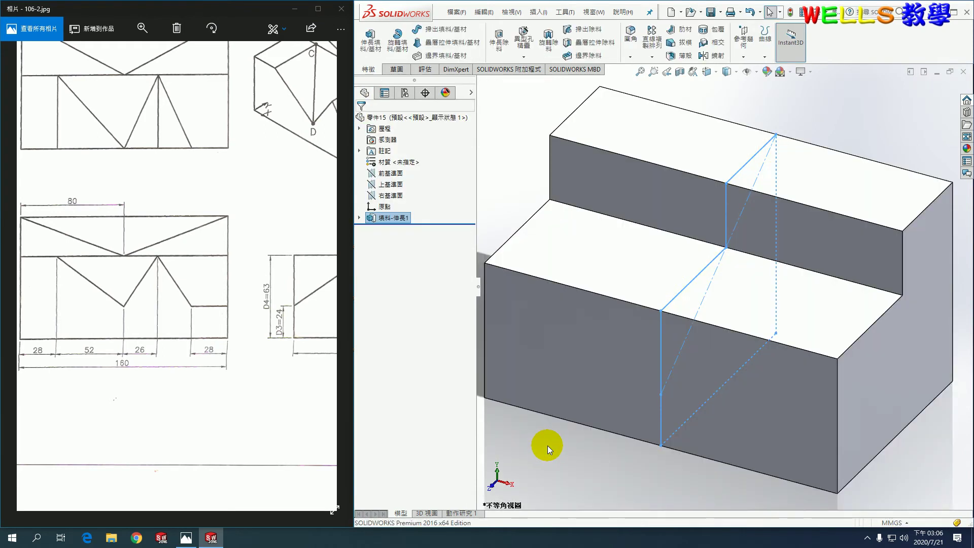
key(f)
drag(315, 290, 142, 399)
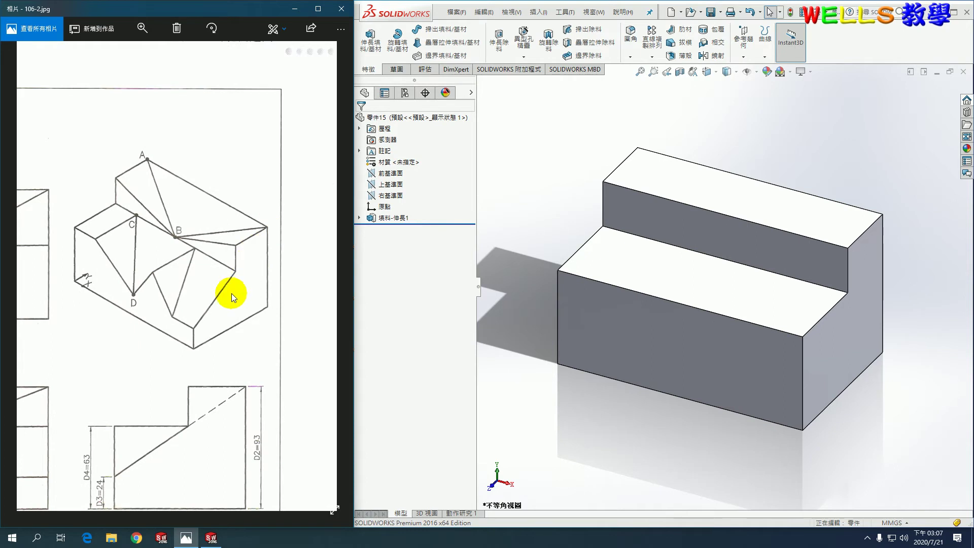
drag(200, 349, 213, 279)
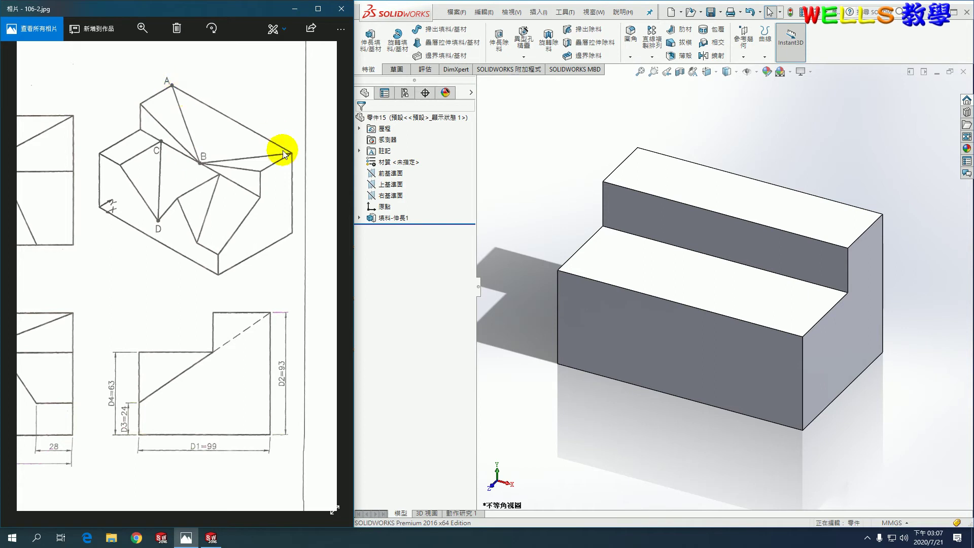
click(723, 97)
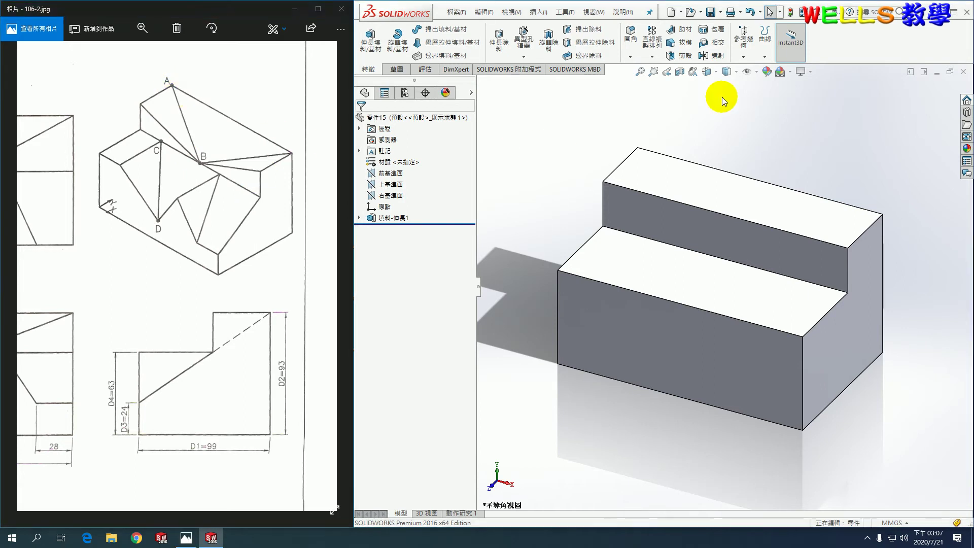
- Create Plane1 through three corner vertices of the upper step
click(738, 57)
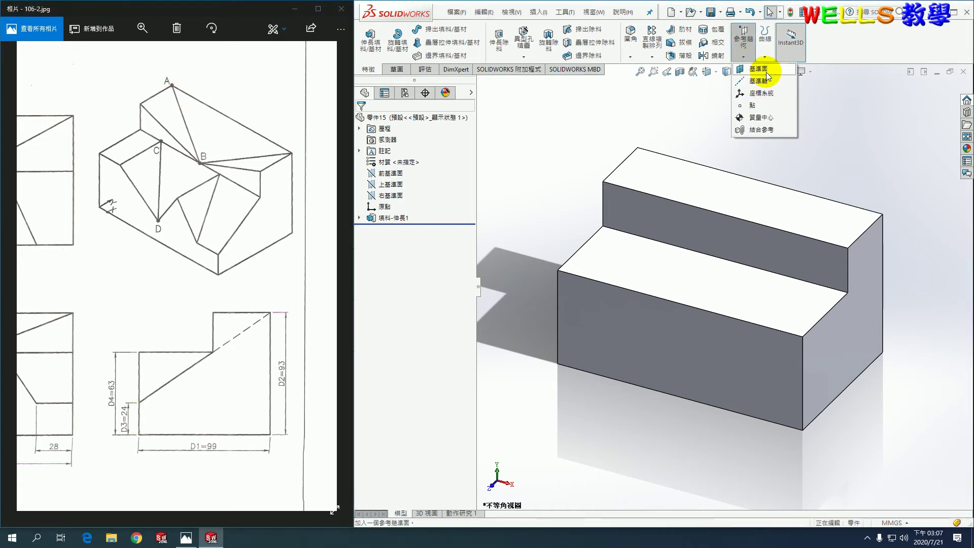
click(767, 75)
click(638, 149)
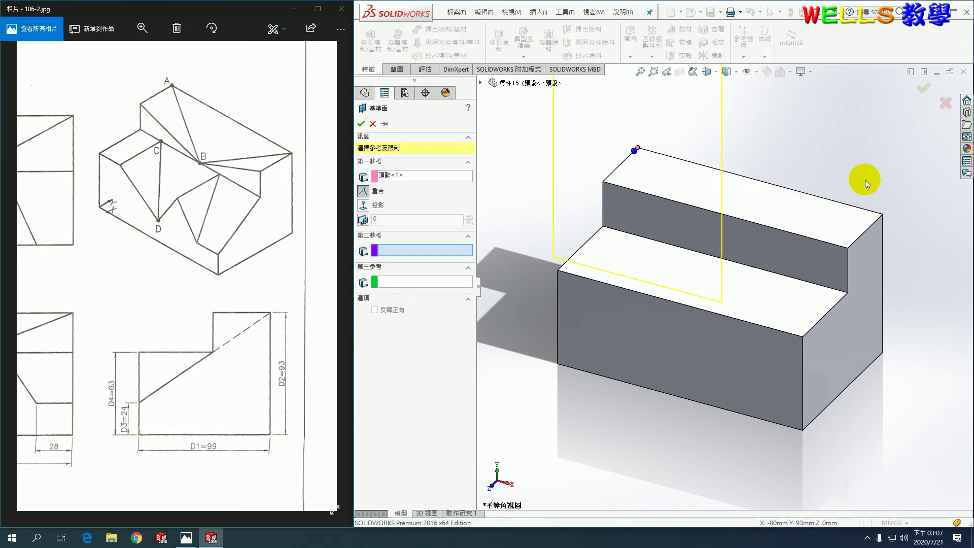
click(883, 215)
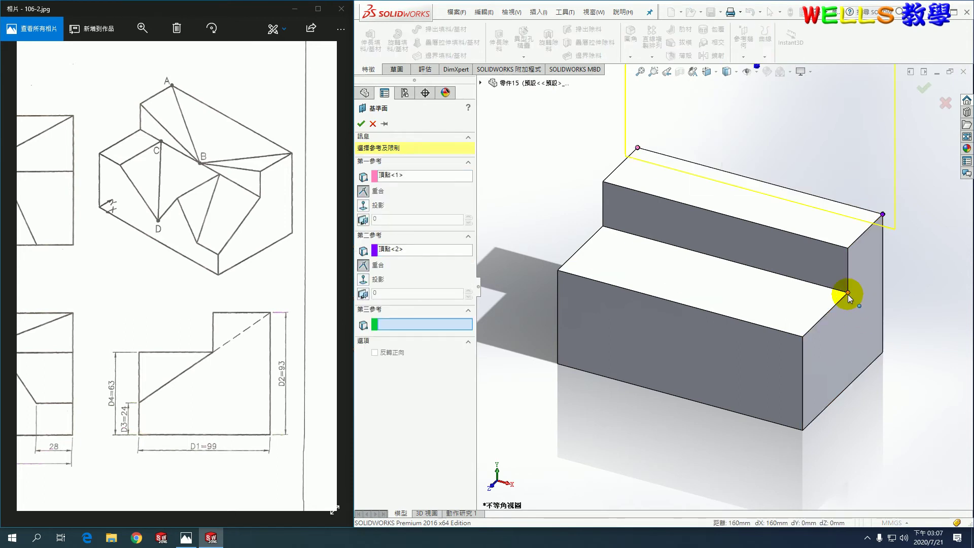
click(849, 293)
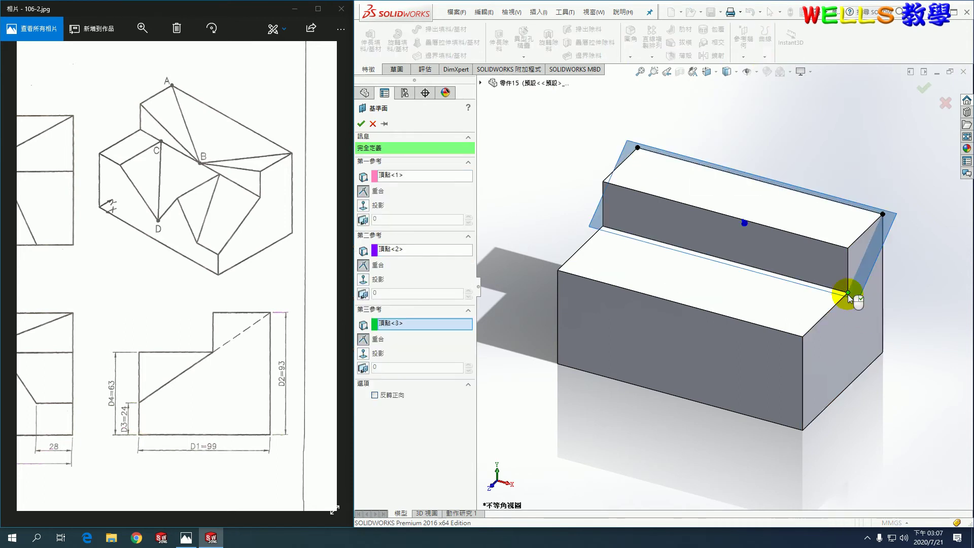
right_click(721, 182)
- Start an extruded cut sketched on Plane1
click(507, 42)
click(659, 235)
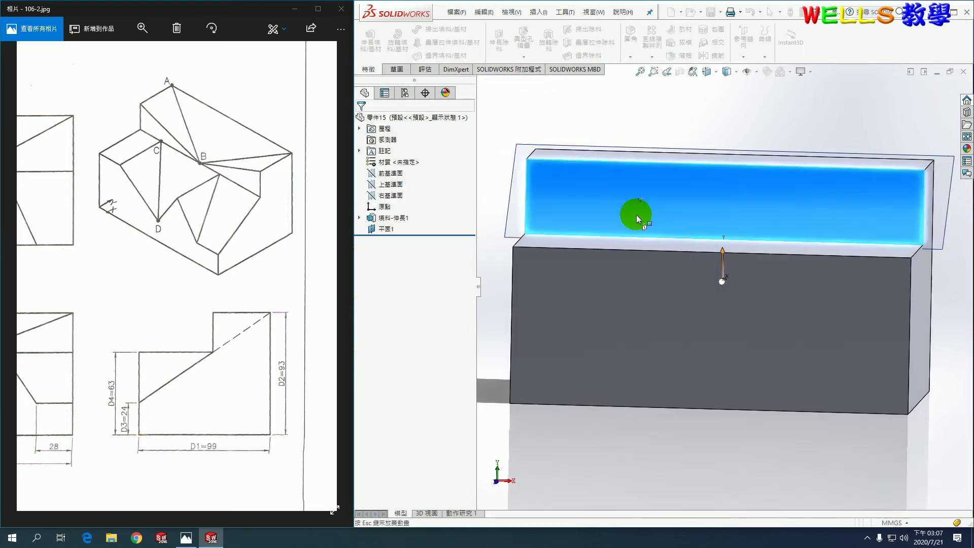
click(636, 215)
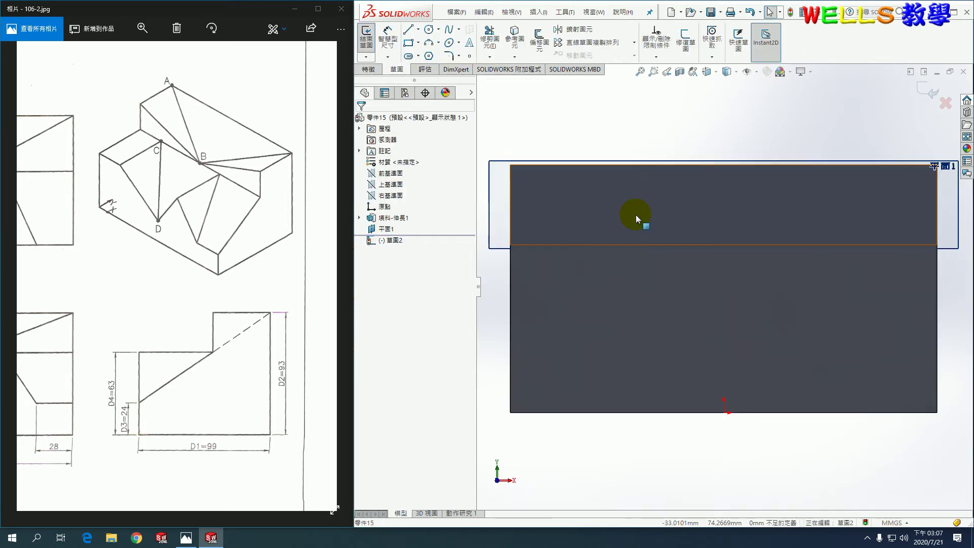
- Draw a V triangle from both top corners to the lower edge's midpoint, then exit
click(409, 29)
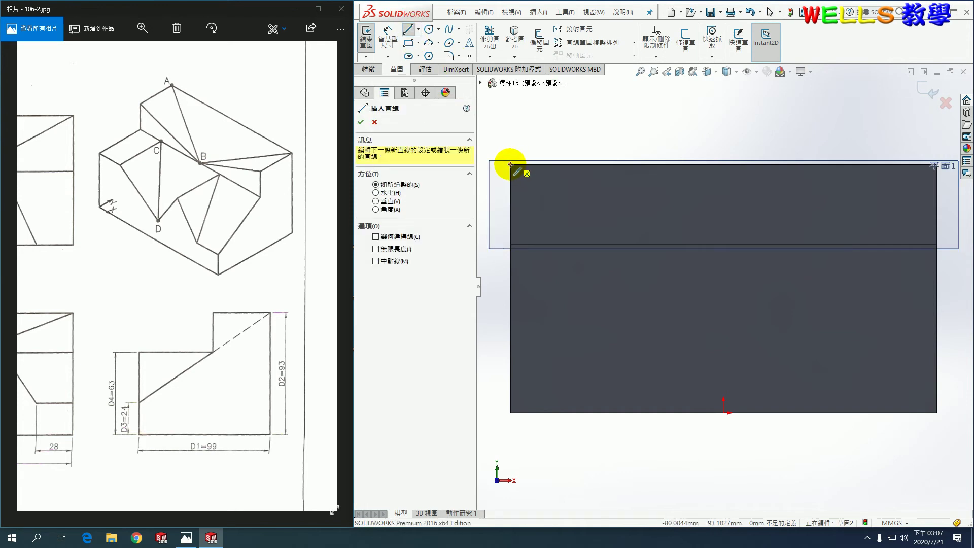
click(510, 164)
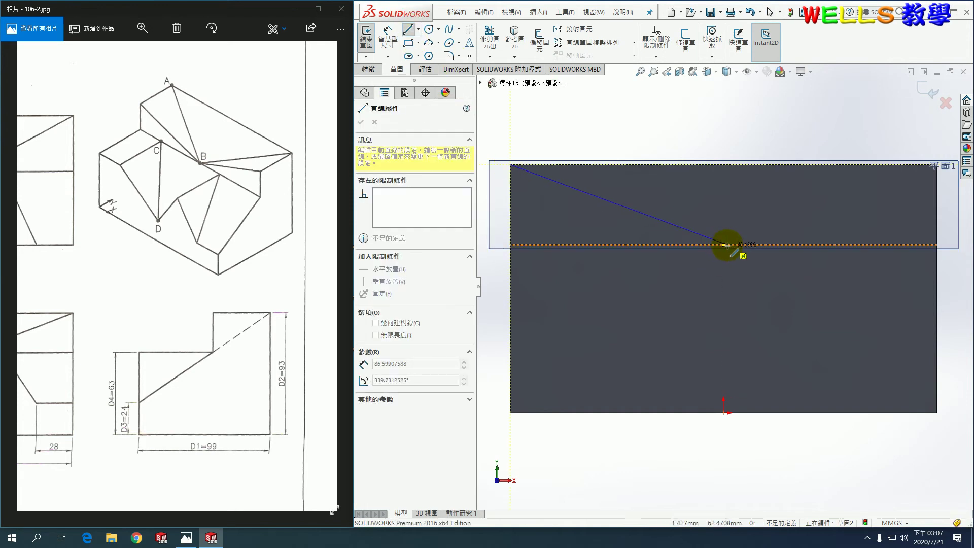
click(725, 244)
middle_drag(852, 200, 891, 196)
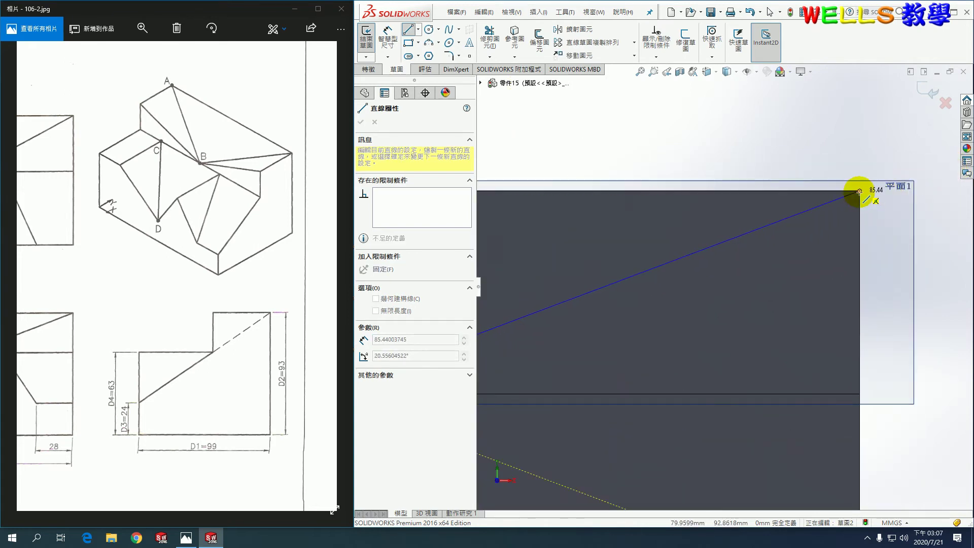
click(859, 191)
middle_drag(859, 190, 601, 267)
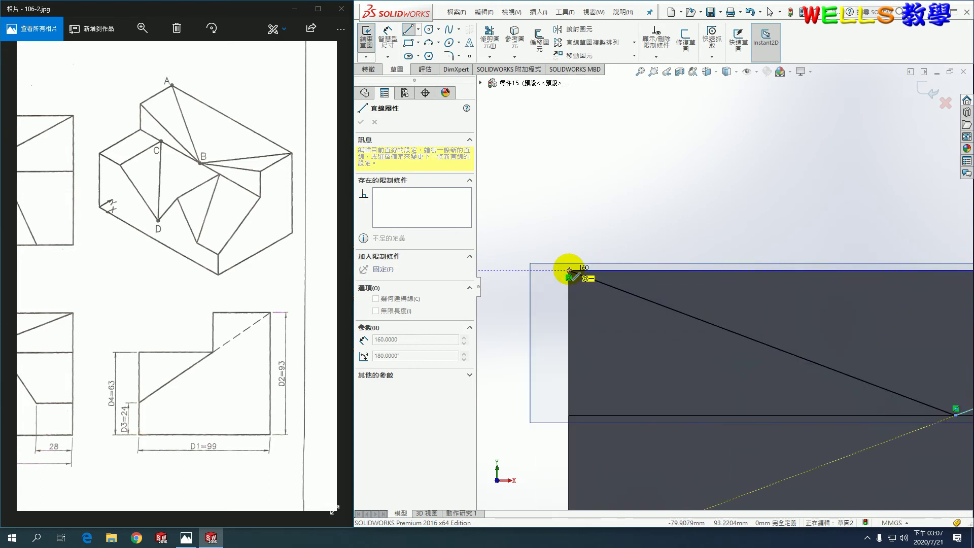
click(569, 270)
click(361, 122)
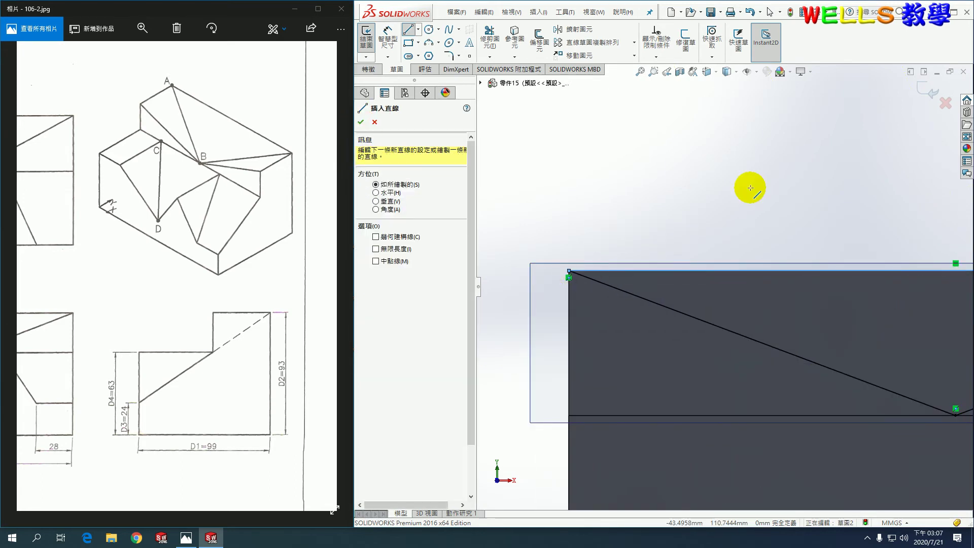
click(931, 92)
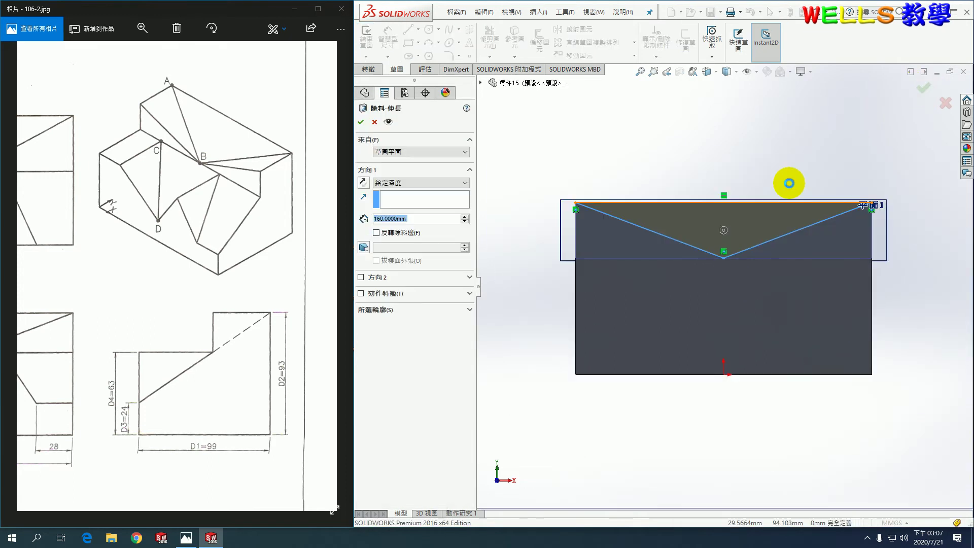
- Set the cut to Up To Surface with Plane1 as the limit and accept
scroll(812, 265, down, 5)
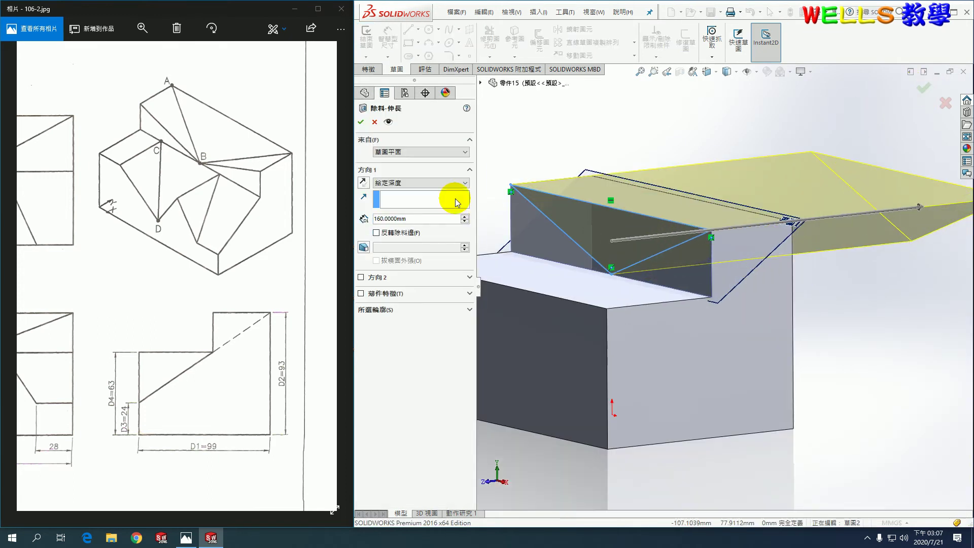
click(382, 183)
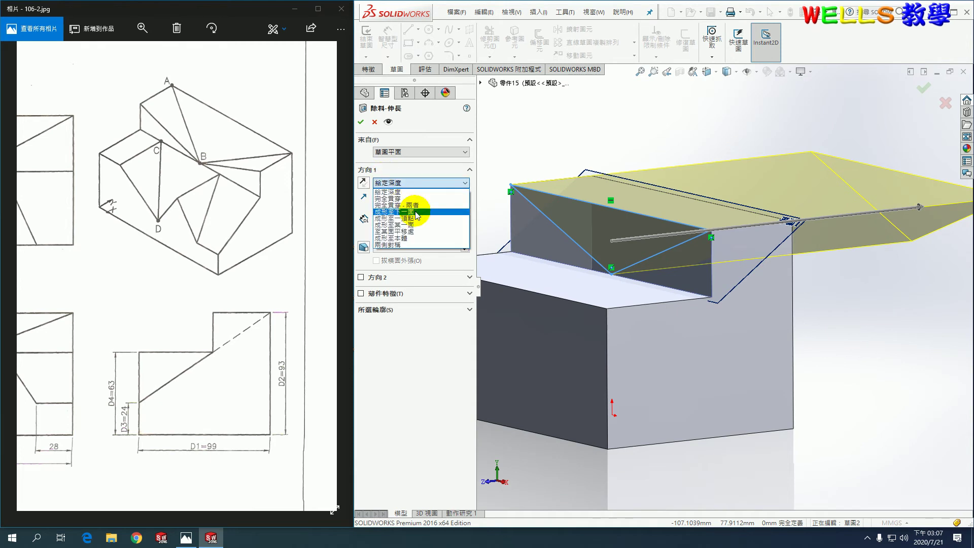
click(420, 228)
click(801, 226)
click(361, 122)
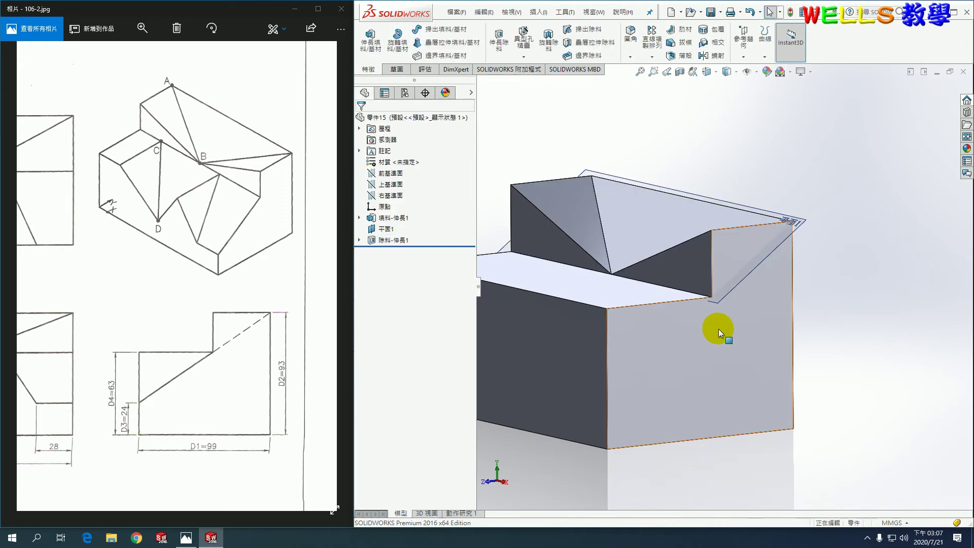
- Orbit the model to inspect the new facets and compare with the reference drawing
scroll(641, 373, down, 5)
scroll(641, 373, up, 3)
scroll(631, 364, up, 2)
middle_drag(605, 376, 591, 350)
drag(245, 358, 214, 215)
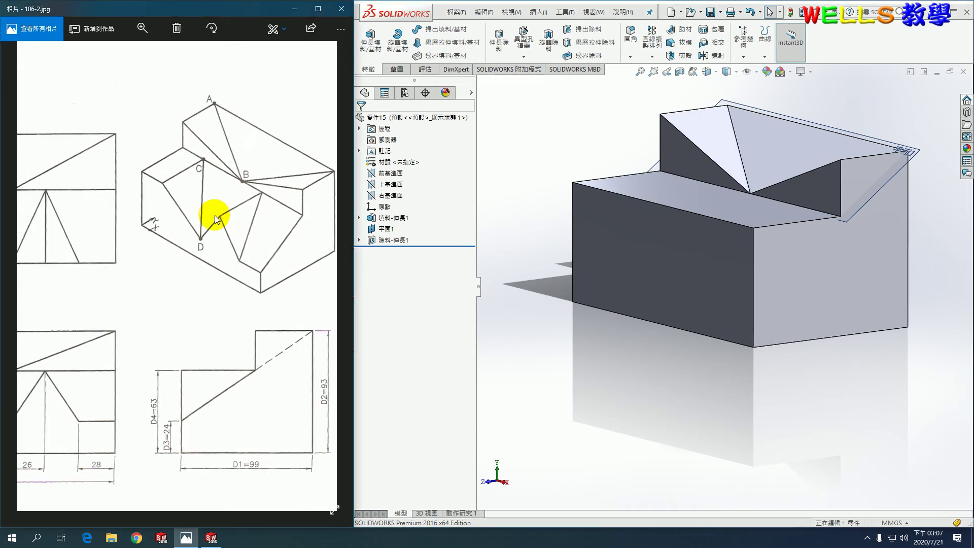
click(510, 93)
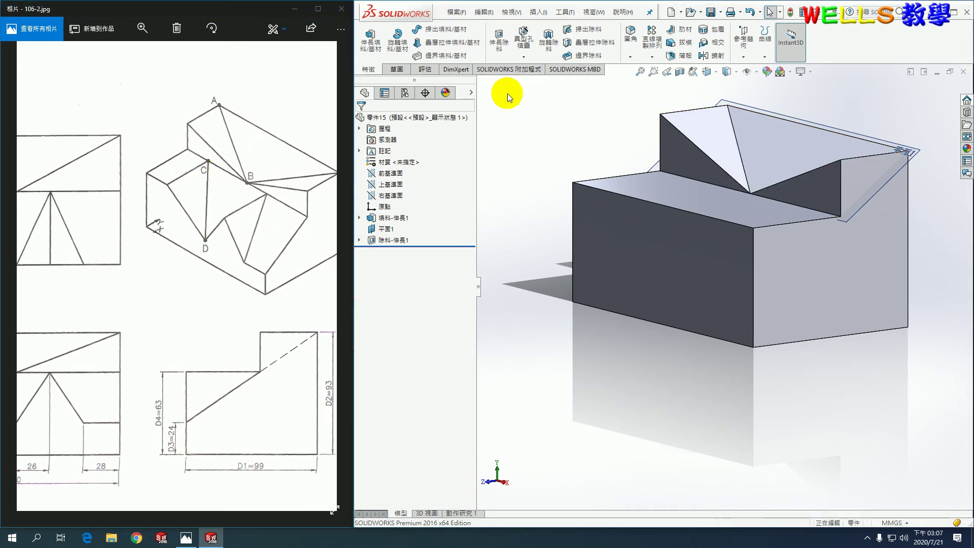
click(503, 36)
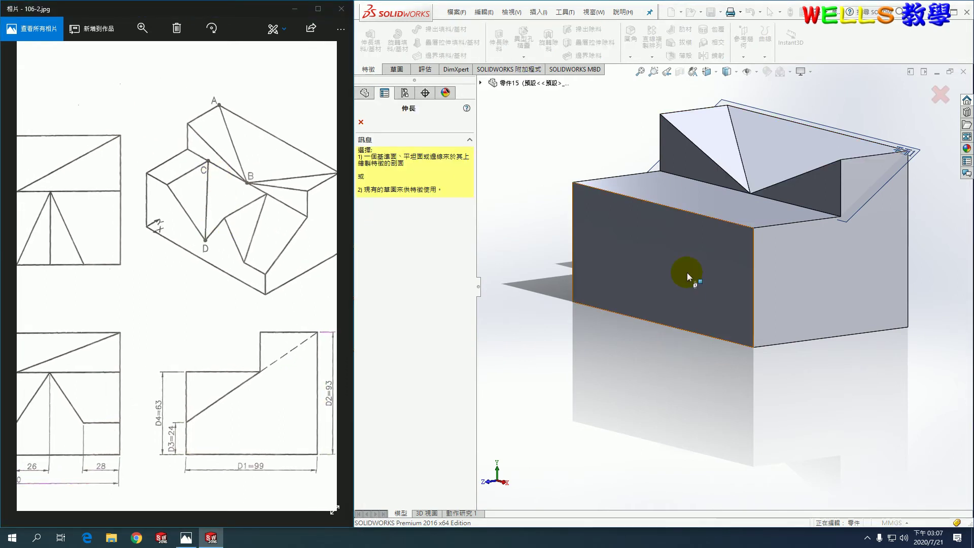
- Sketch a closed zigzag W line profile on the front face, then view isometric
click(687, 272)
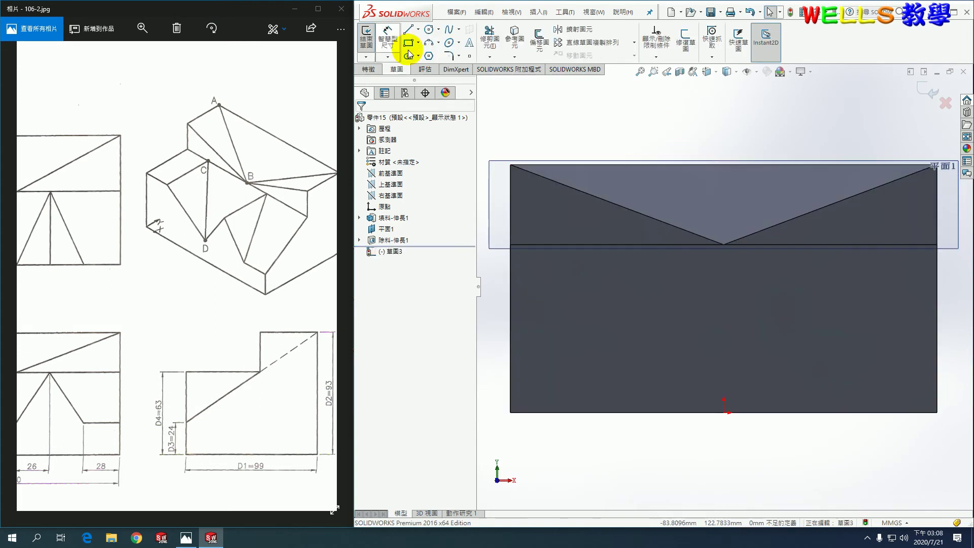
click(408, 31)
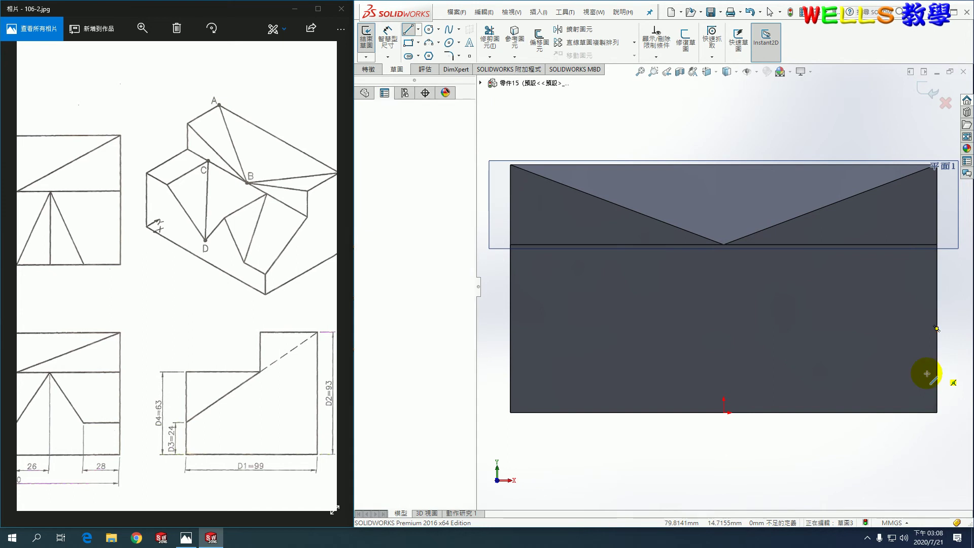
drag(937, 374, 847, 373)
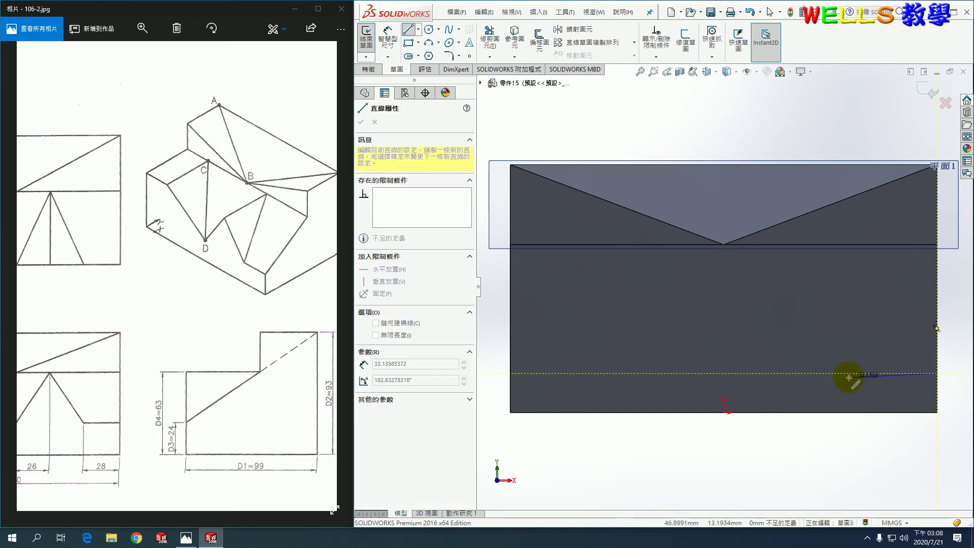
click(792, 245)
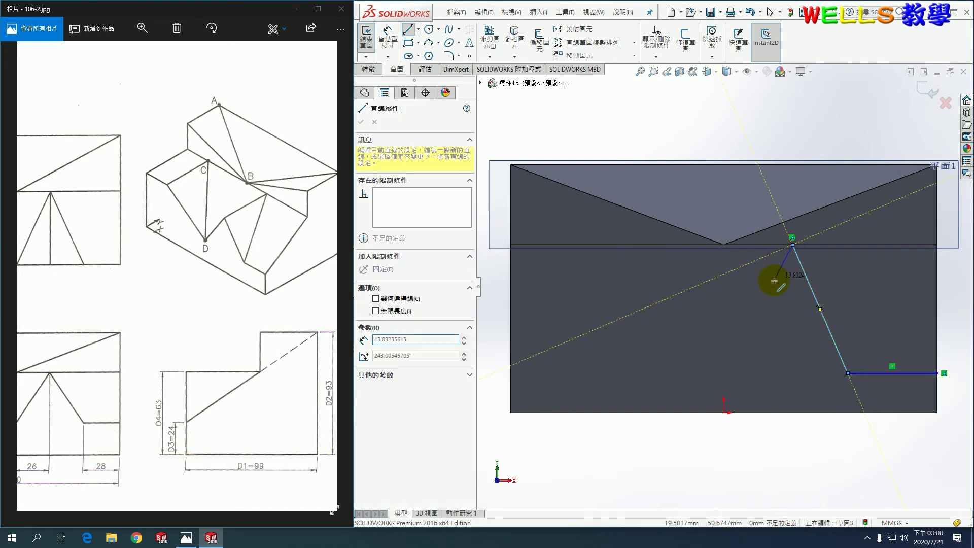
click(736, 374)
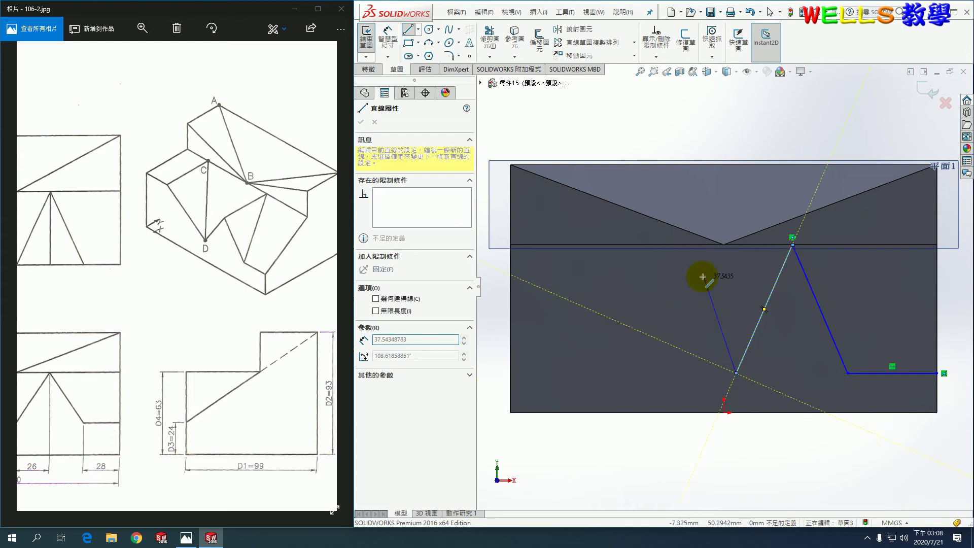
click(636, 244)
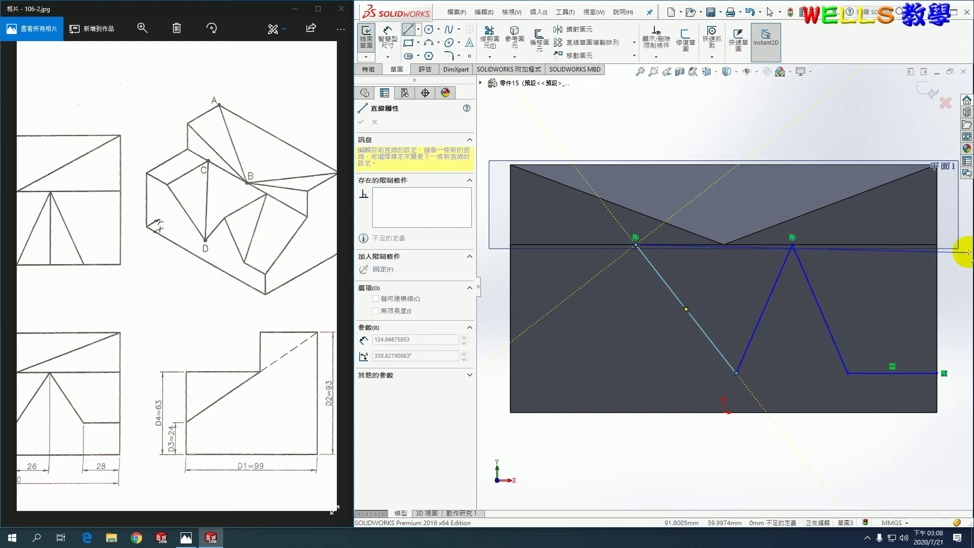
click(937, 245)
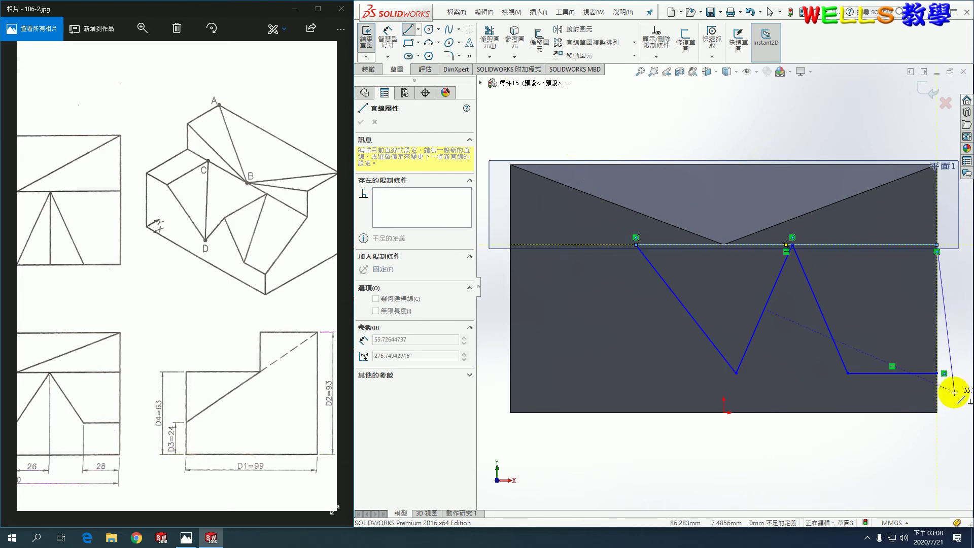
click(937, 373)
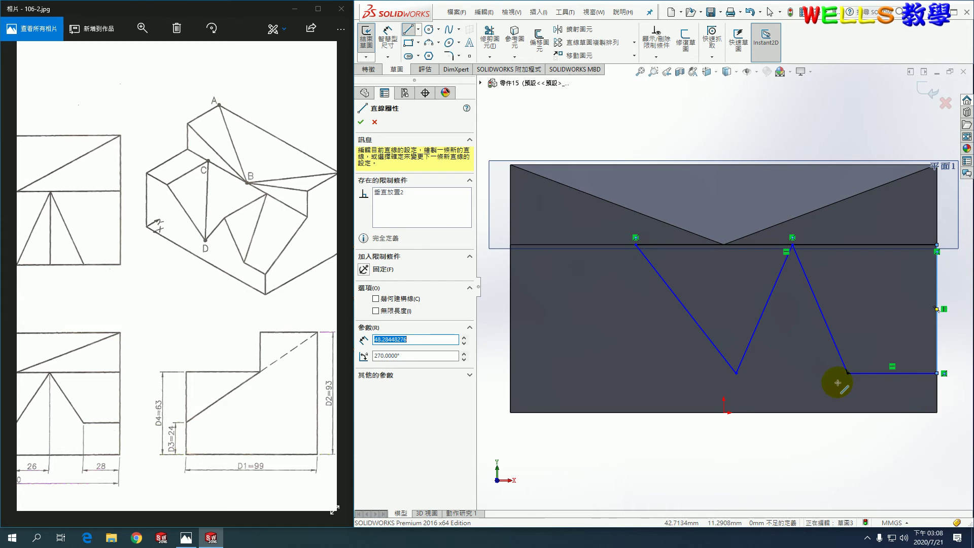
key(z)
key(Escape)
key(ctrl+7)
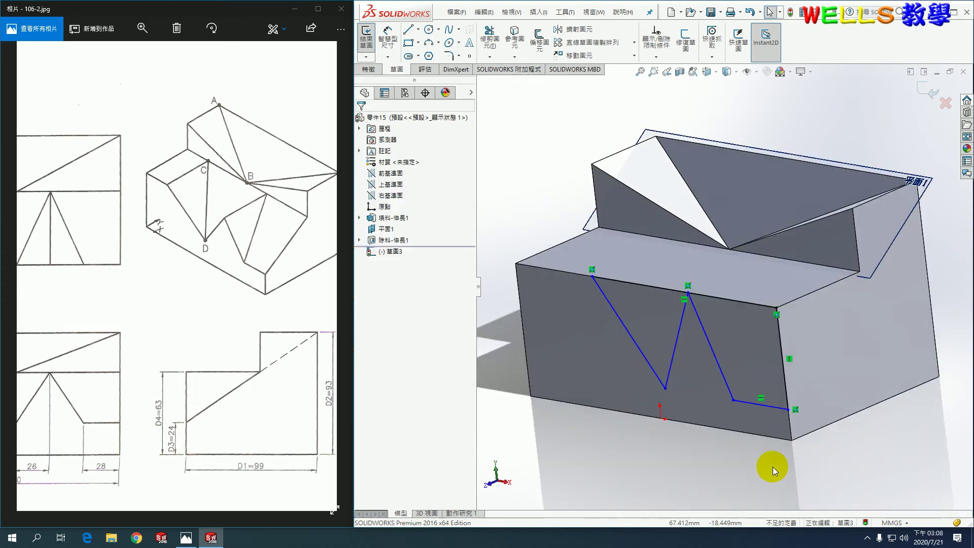
- Show Sketch1 and convert its reference point into the zigzag sketch
click(359, 218)
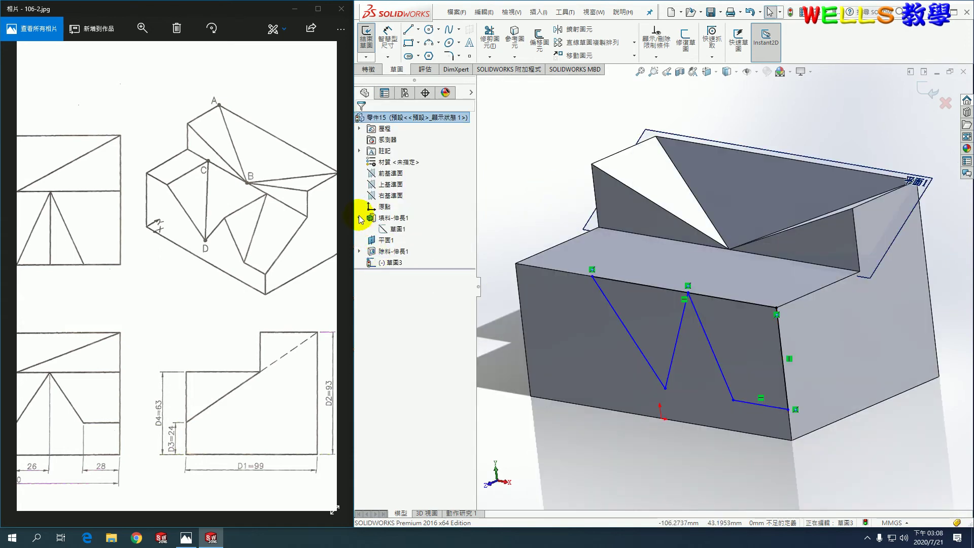
click(396, 230)
click(400, 217)
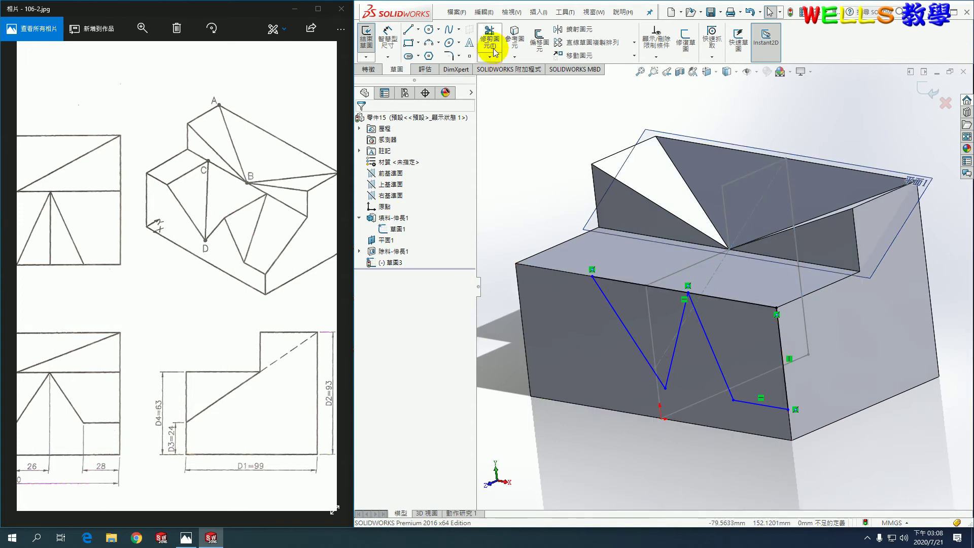
click(514, 43)
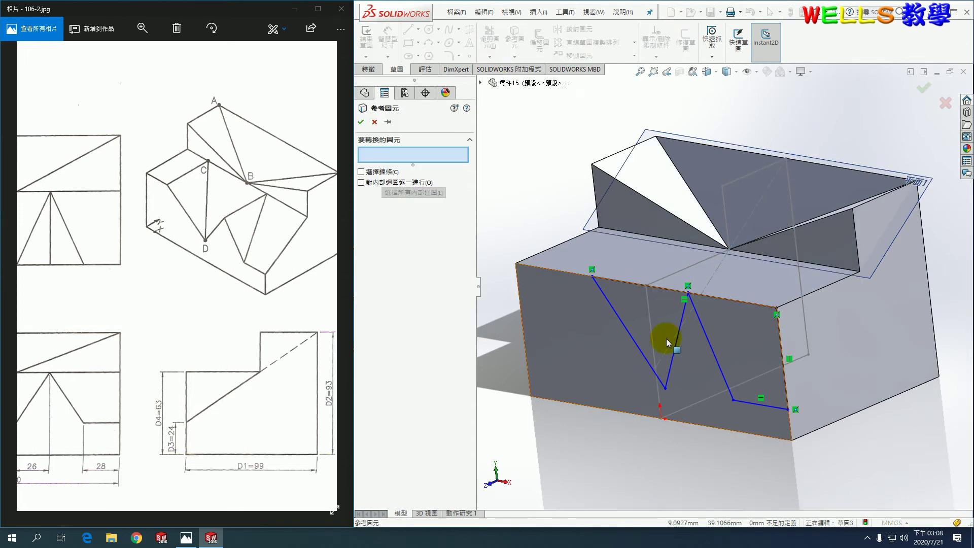
click(656, 368)
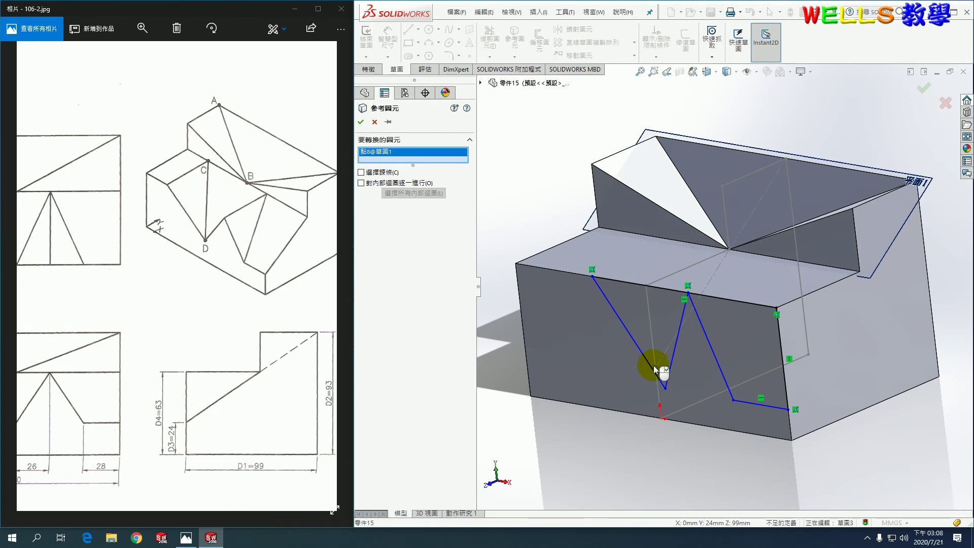
click(361, 123)
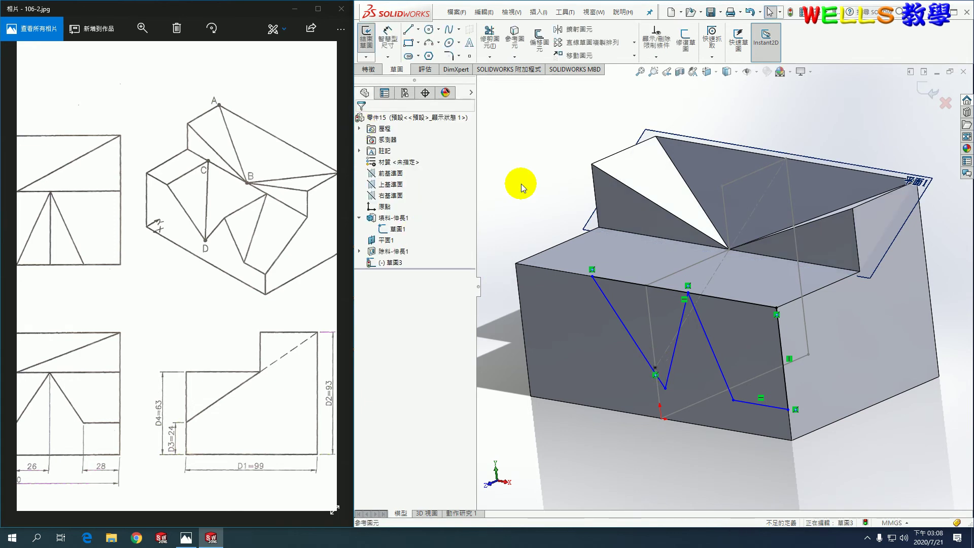
- Make the lines coincident with the points, then view Sketch3 Normal To
click(741, 400)
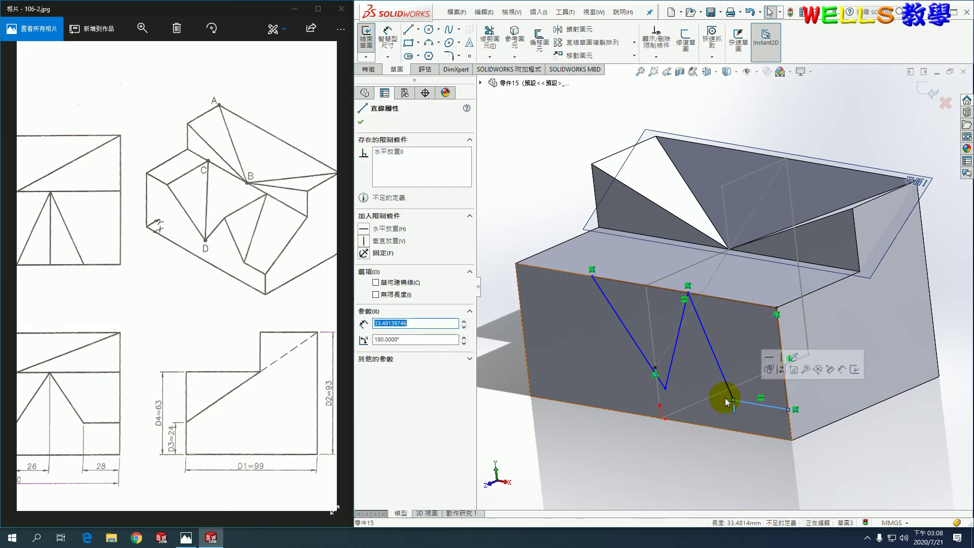
ctrl+click(665, 389)
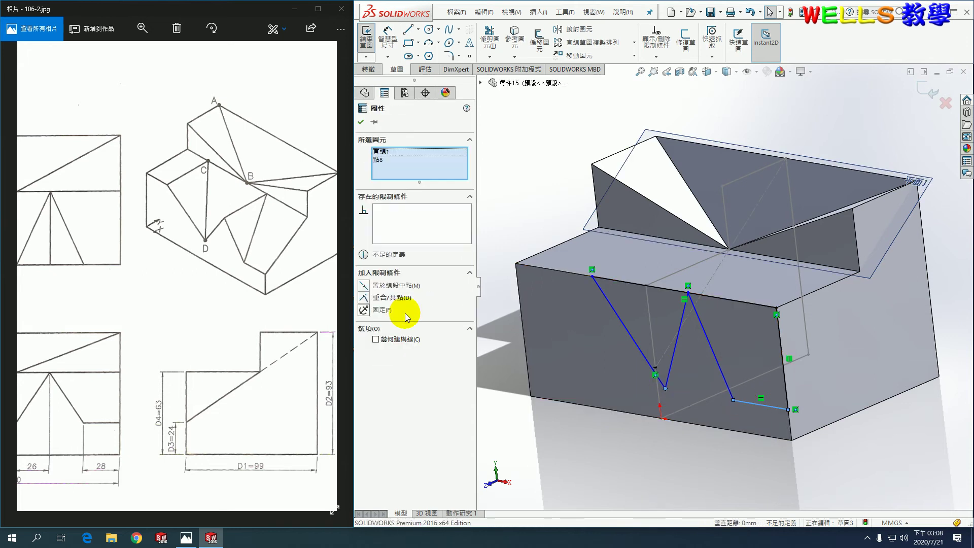
click(386, 298)
click(683, 461)
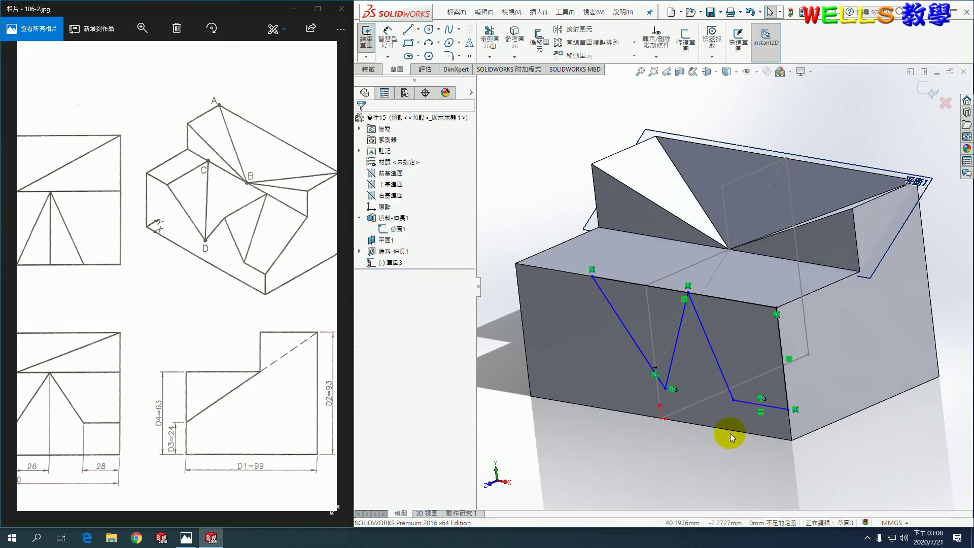
ctrl+click(655, 369)
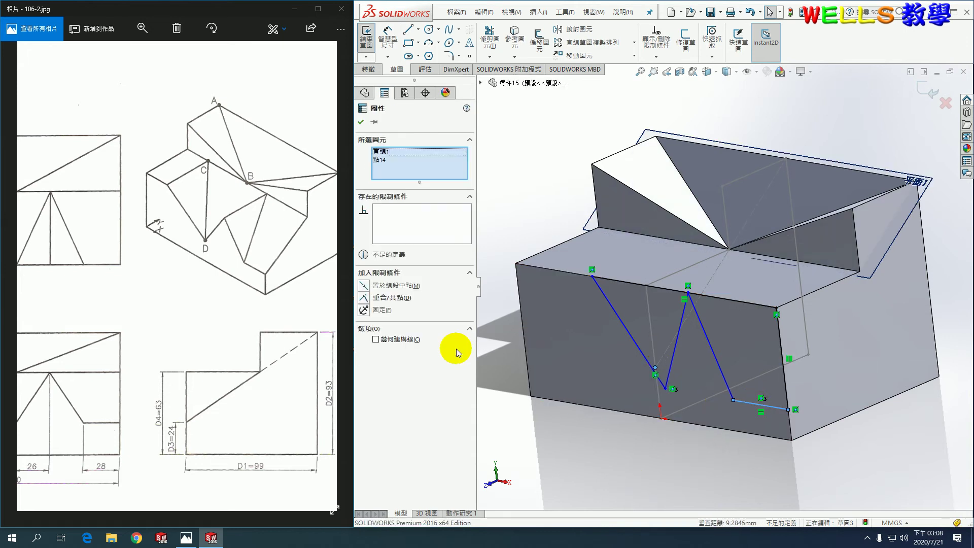
click(364, 298)
click(621, 467)
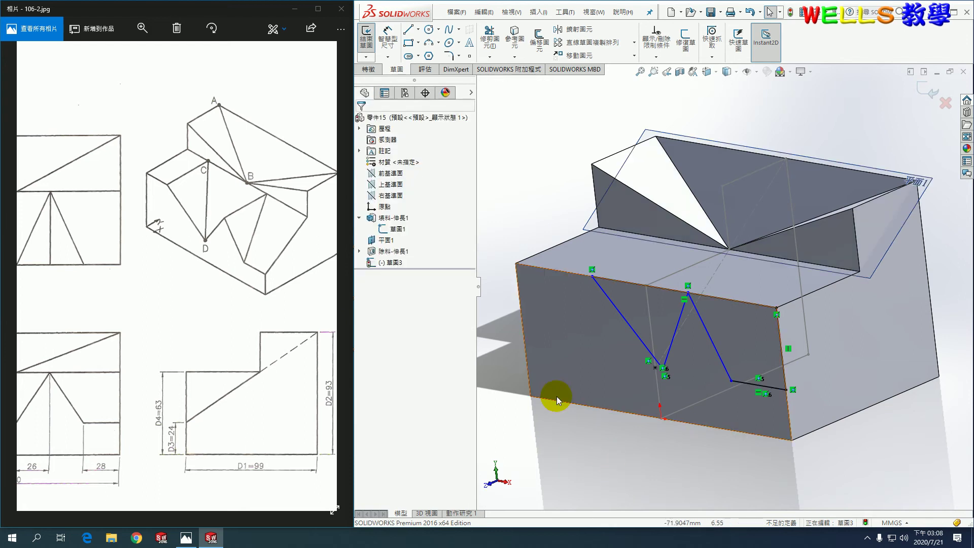
right_click(404, 264)
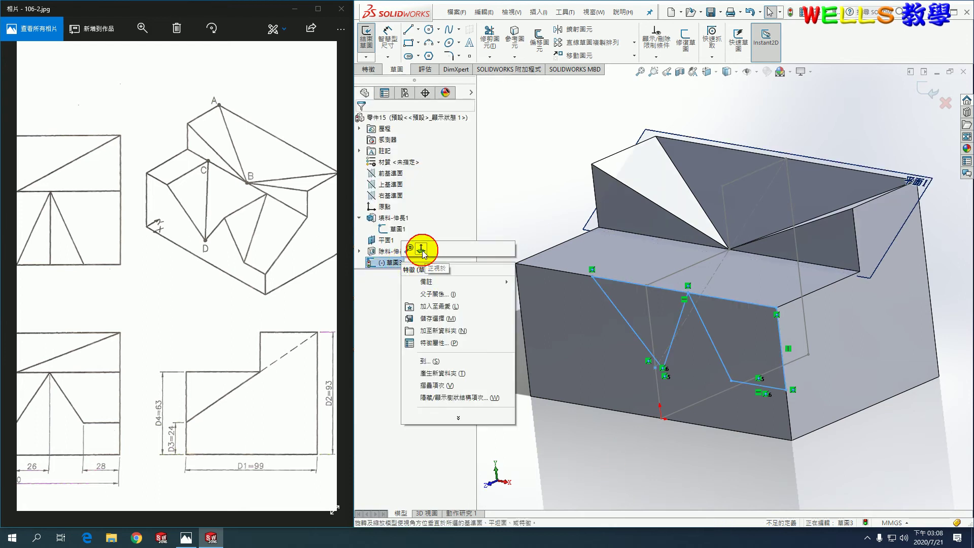
click(422, 249)
click(826, 445)
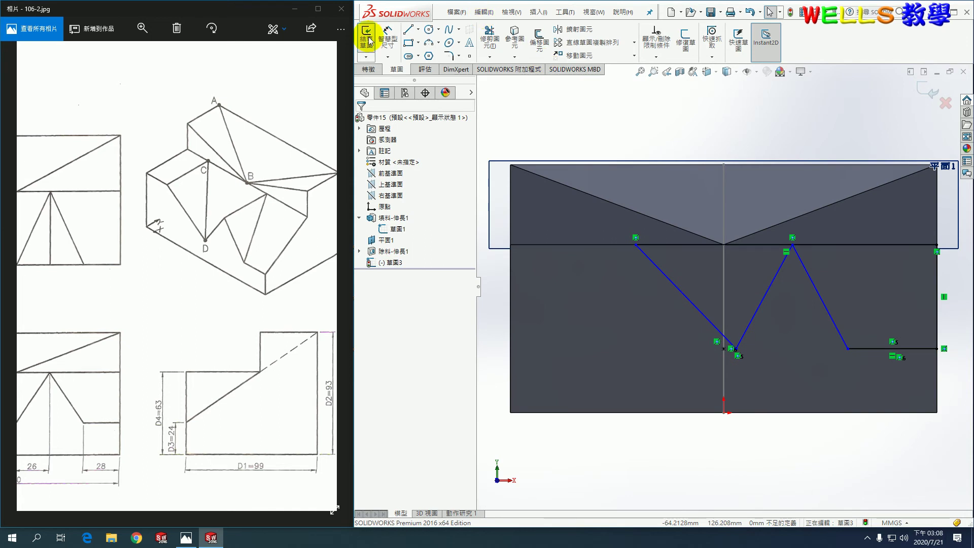
- Dimension the lower-right horizontal line 28 mm, checking the reference drawing
click(196, 337)
scroll(265, 315, up, 2)
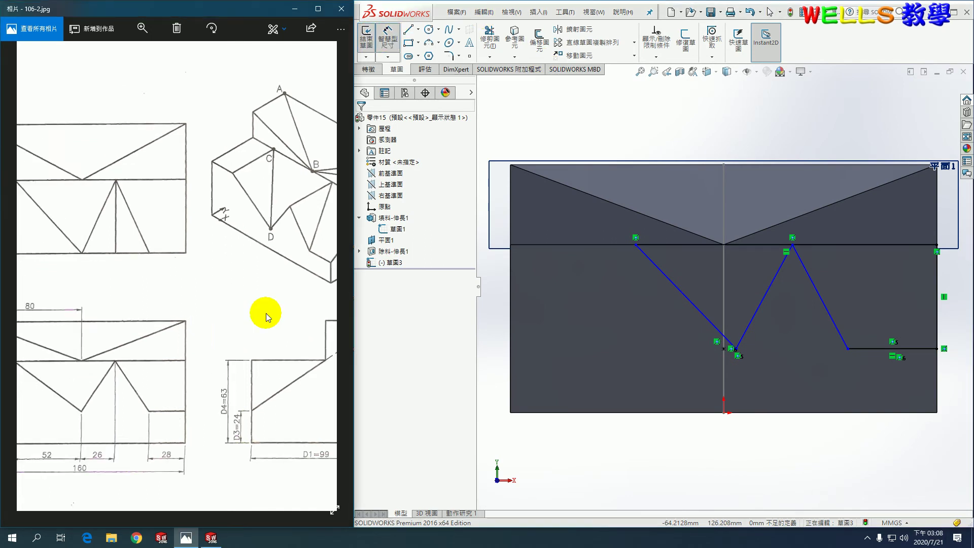
drag(248, 300, 279, 290)
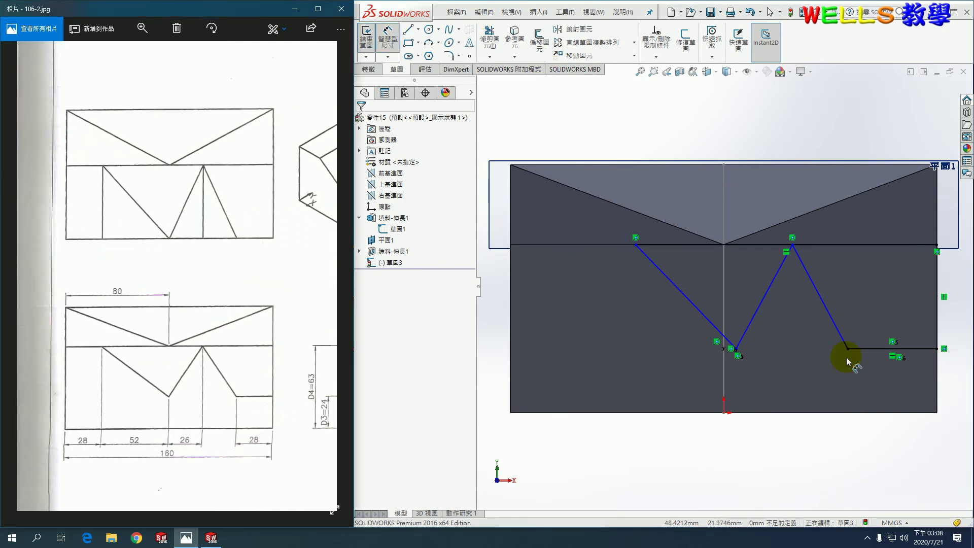
click(911, 349)
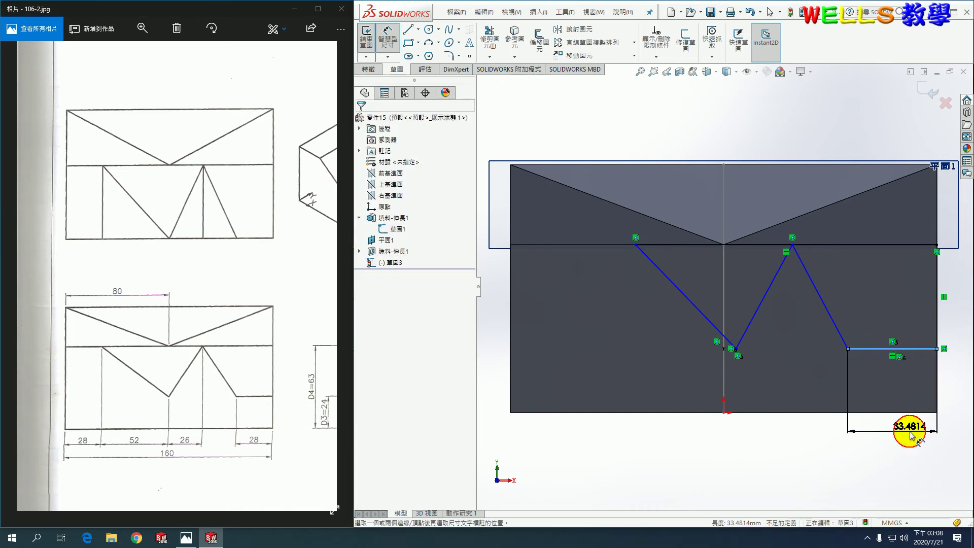
click(911, 431)
text(28)
key(Return)
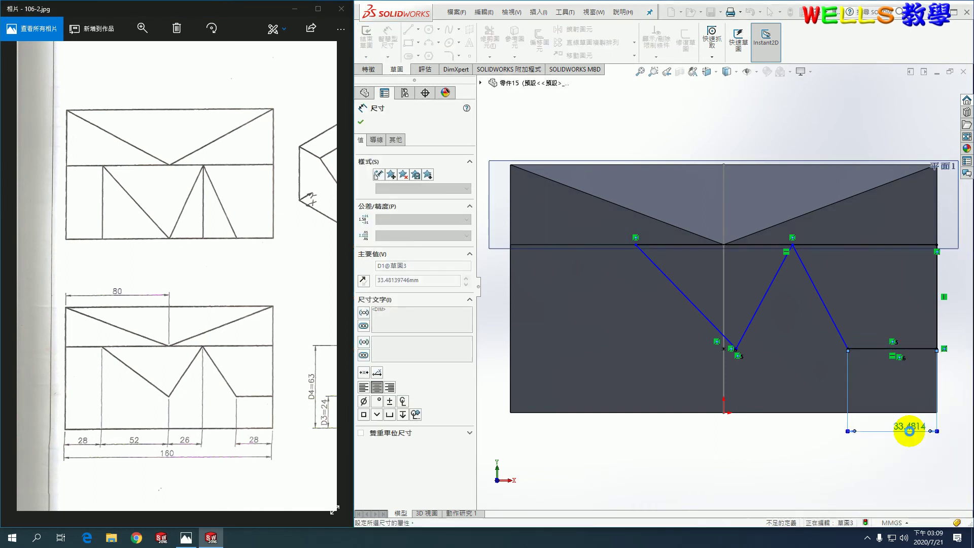
- Dimension the V vertex spacings to the lower vertex as 26 mm and 52 mm
scroll(203, 436, up, 2)
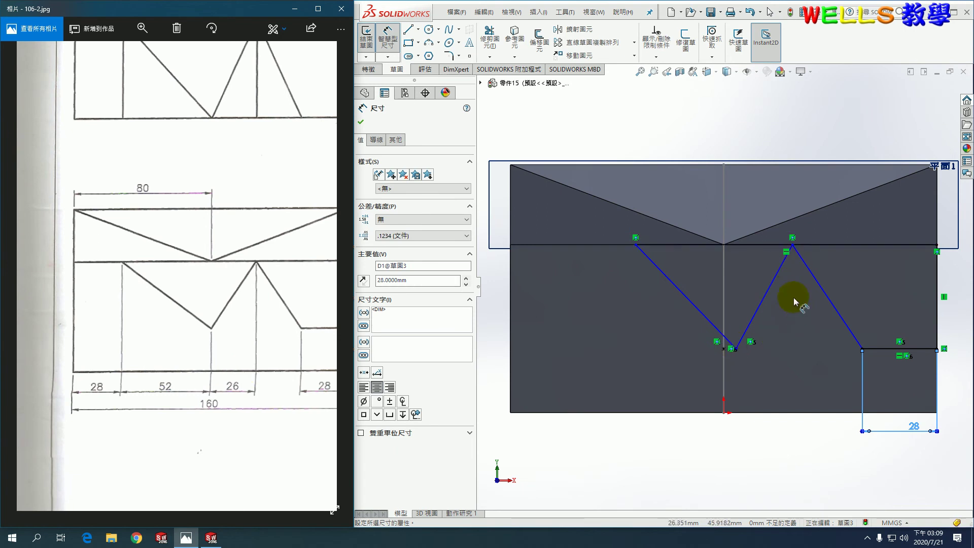
click(793, 246)
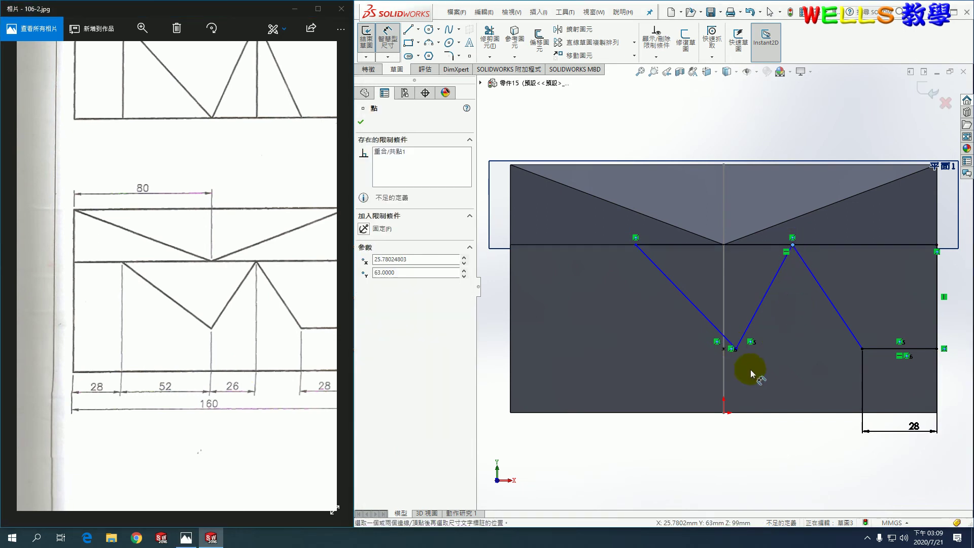
click(736, 349)
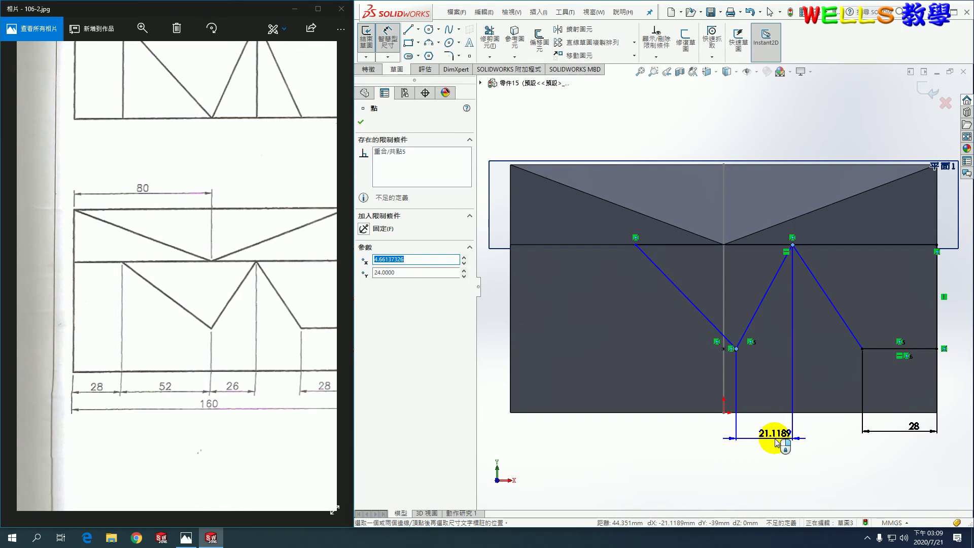
click(775, 442)
text(26)
key(Return)
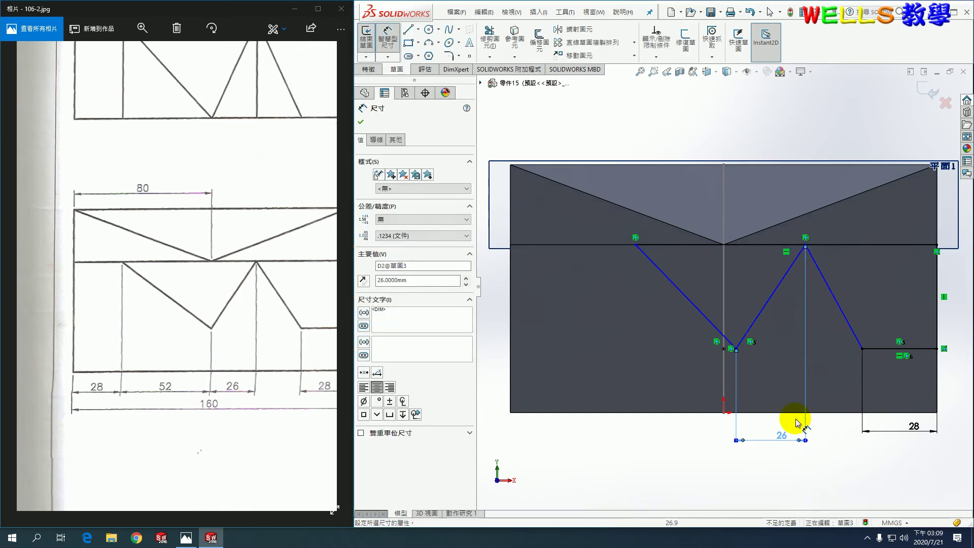
click(636, 245)
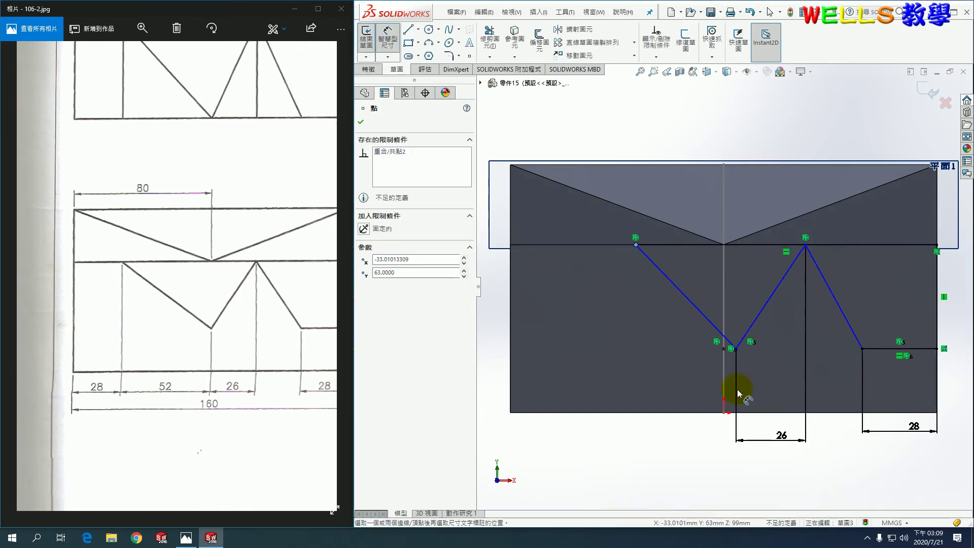
click(737, 350)
click(684, 446)
text(52)
key(Return)
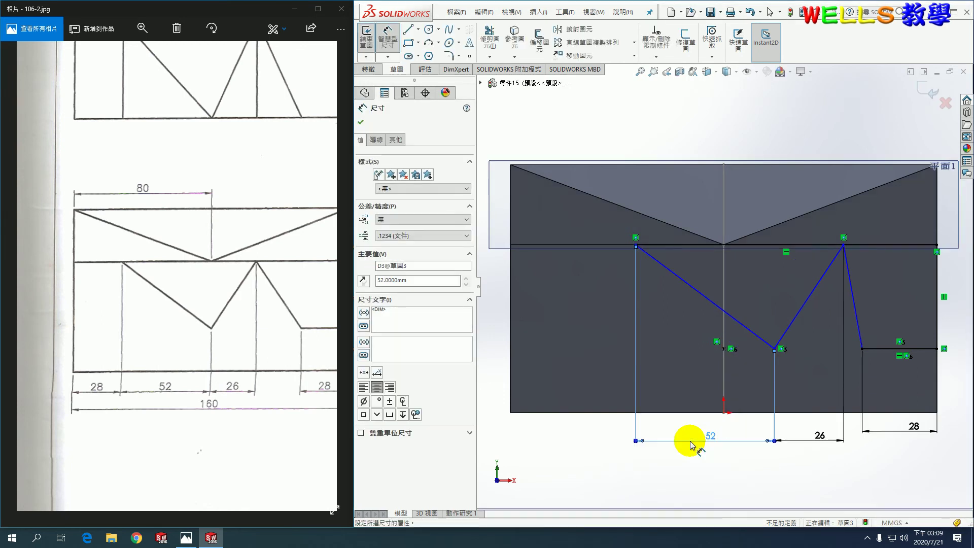
- Place the V's left endpoint 28 mm from the block's left edge and exit the sketch
click(637, 246)
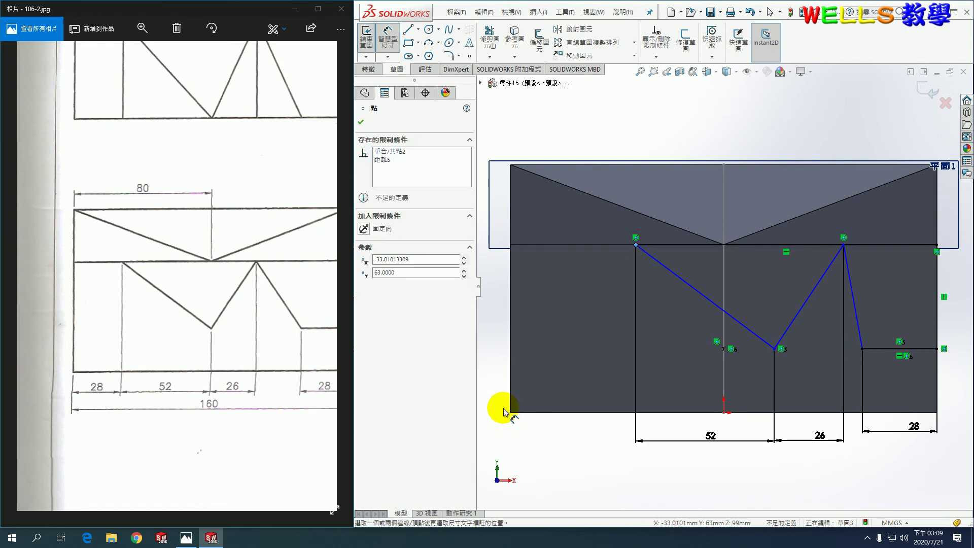
click(511, 380)
click(569, 449)
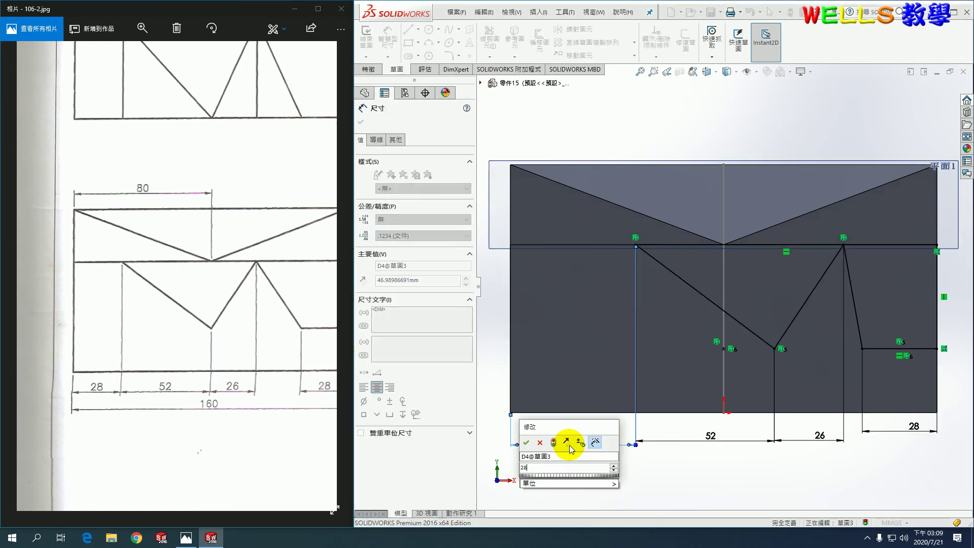
text(28)
key(Return)
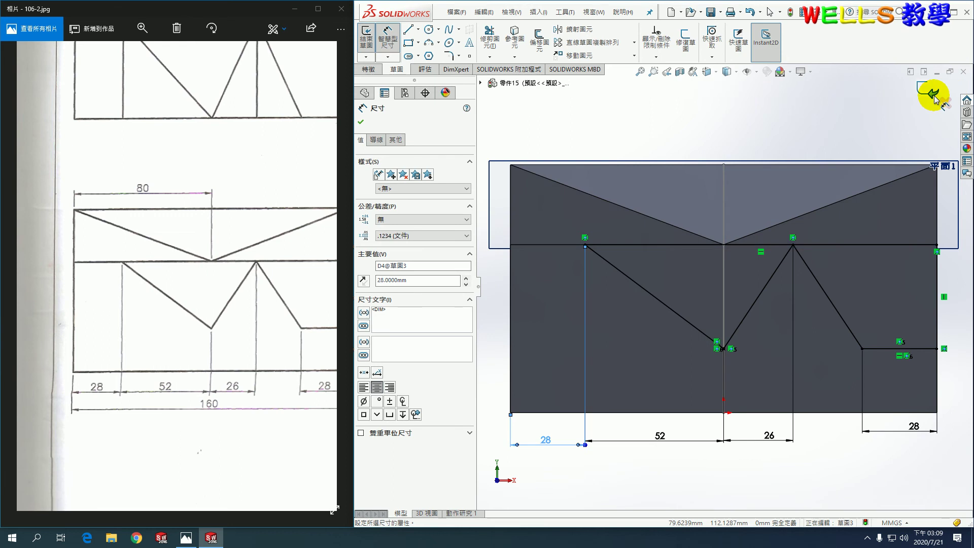
click(934, 95)
- Cut both Sketch3 regions Up To Surface at Plane1 to form the sloped V-notch facets
click(822, 285)
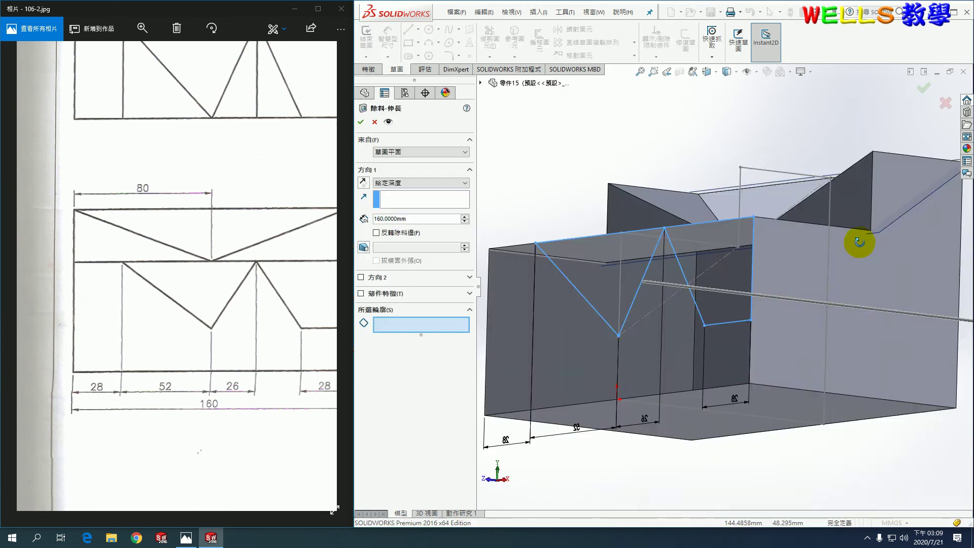
click(598, 281)
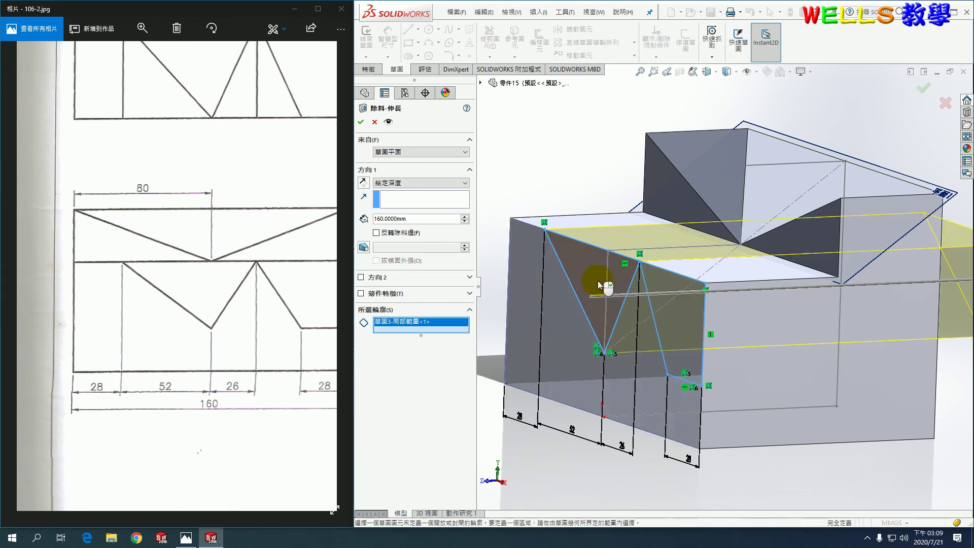
click(678, 322)
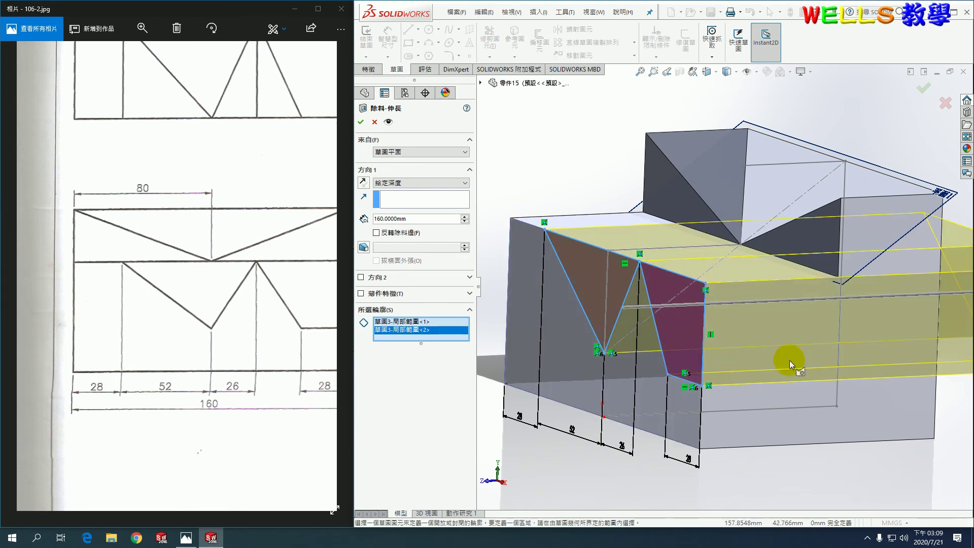
click(432, 185)
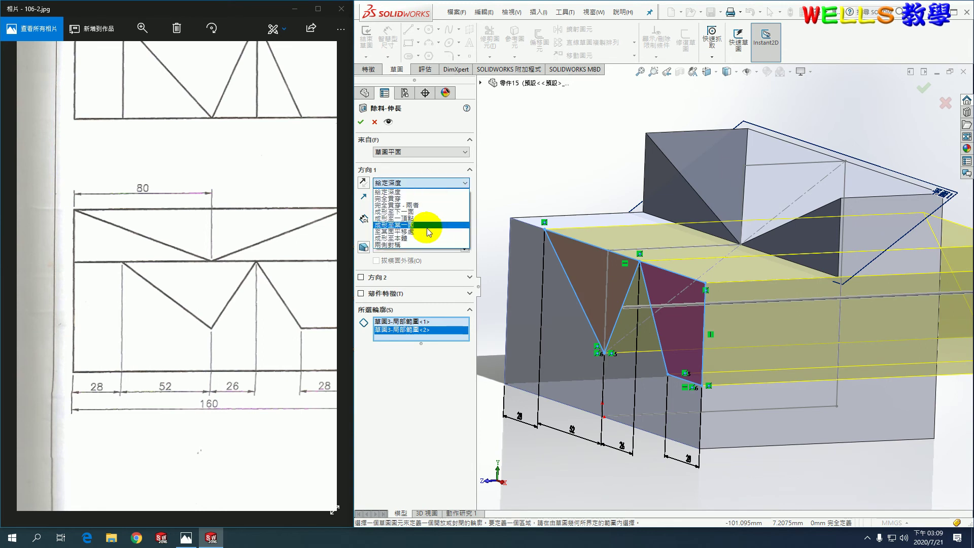
click(427, 227)
click(958, 194)
click(359, 120)
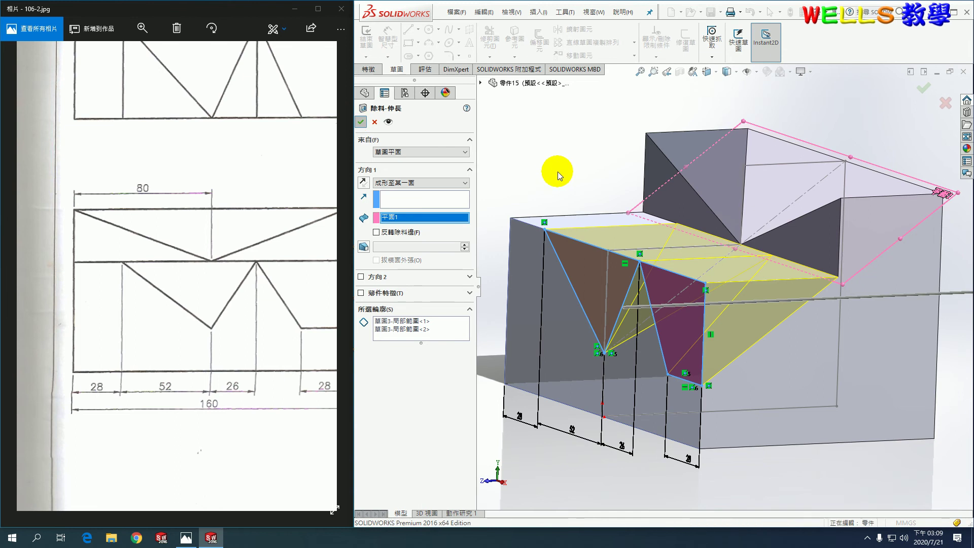
click(574, 477)
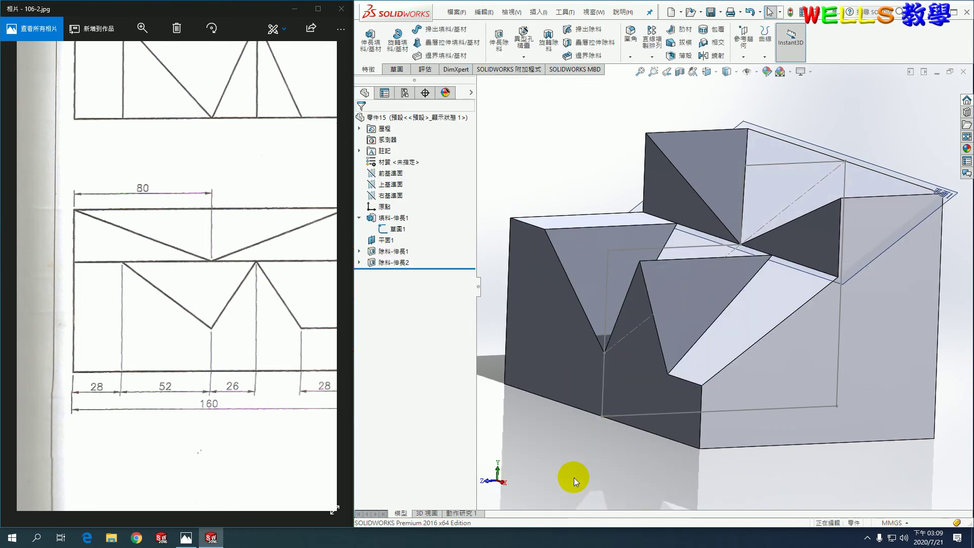
right_click(951, 191)
- Hide Plane1 and the leftover Sketch1 outline
click(930, 181)
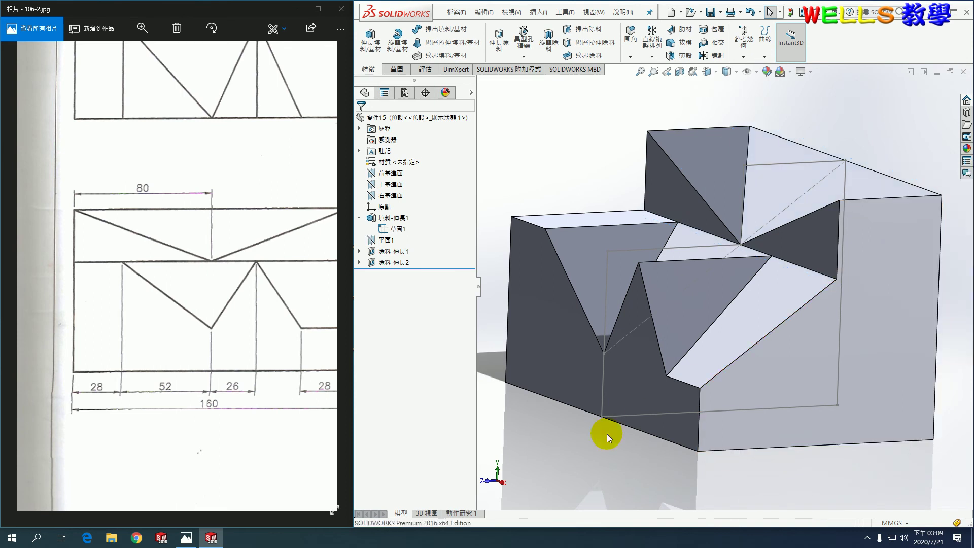
right_click(396, 233)
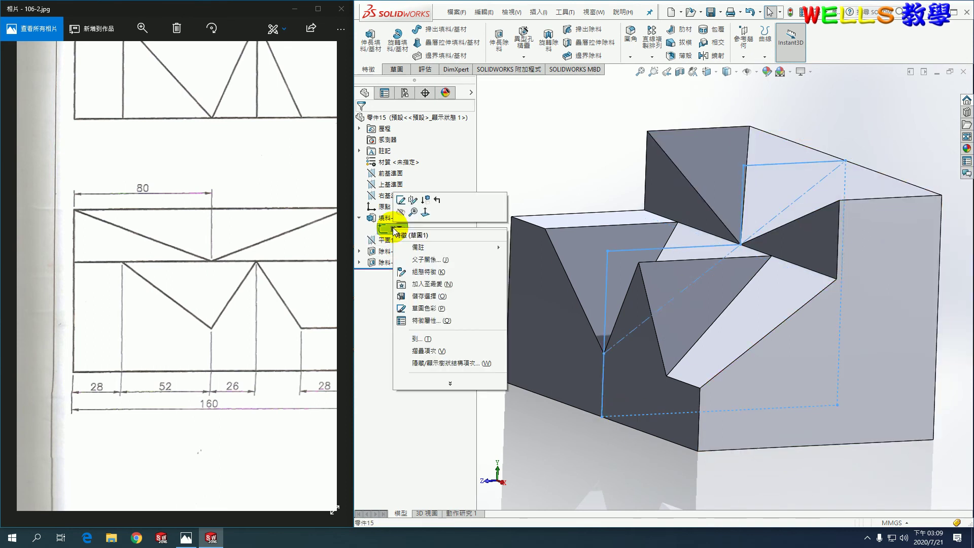
click(404, 209)
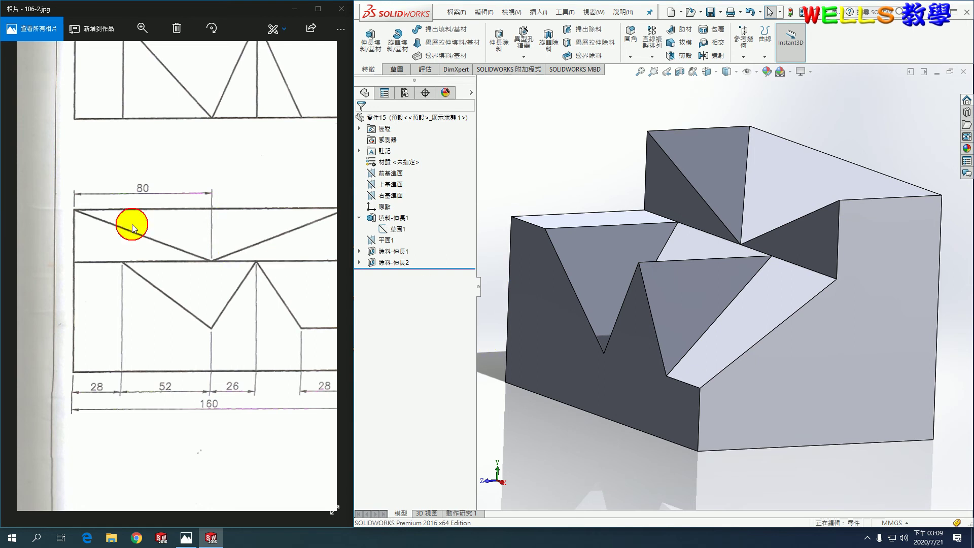
- Return to the isometric view and begin defining a new coordinate system
scroll(224, 240, up, 5)
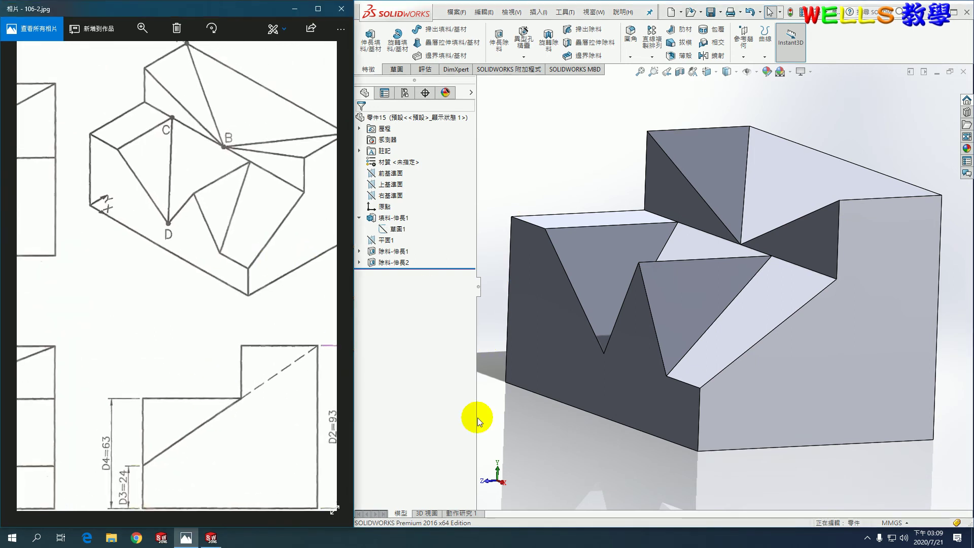
click(567, 422)
key(ctrl+7)
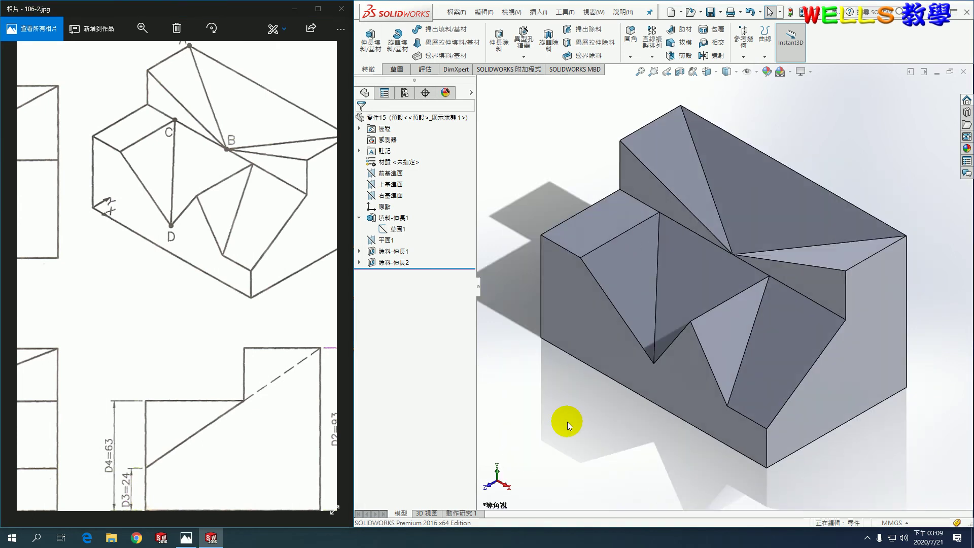
click(744, 57)
click(772, 92)
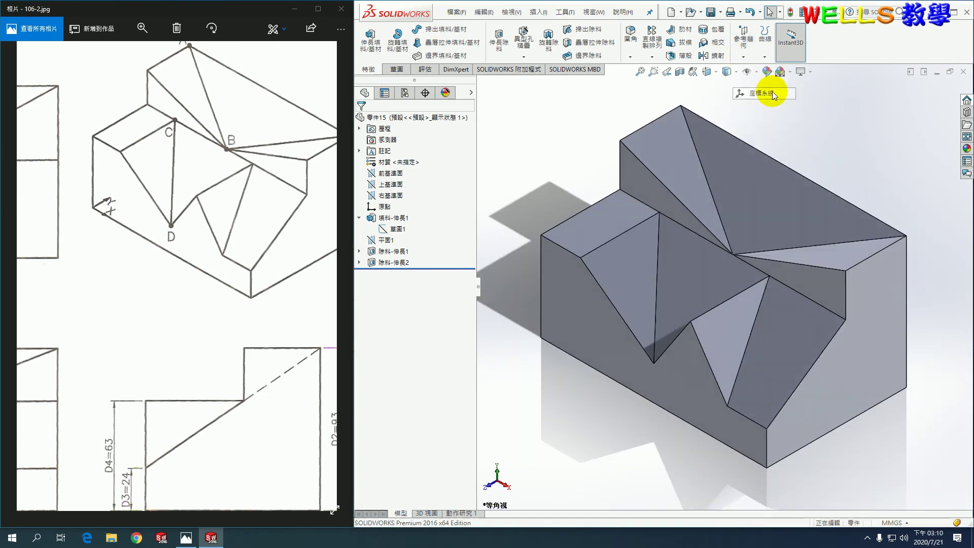
- Define 座標系統1 at the bottom front-left corner, X reversed along the front edge, Y along the adjacent edge
click(541, 338)
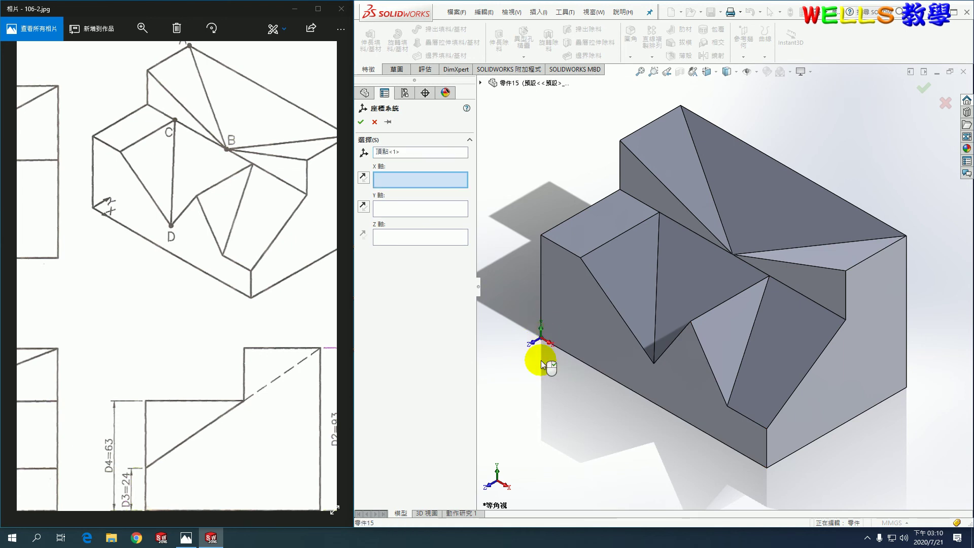
click(568, 354)
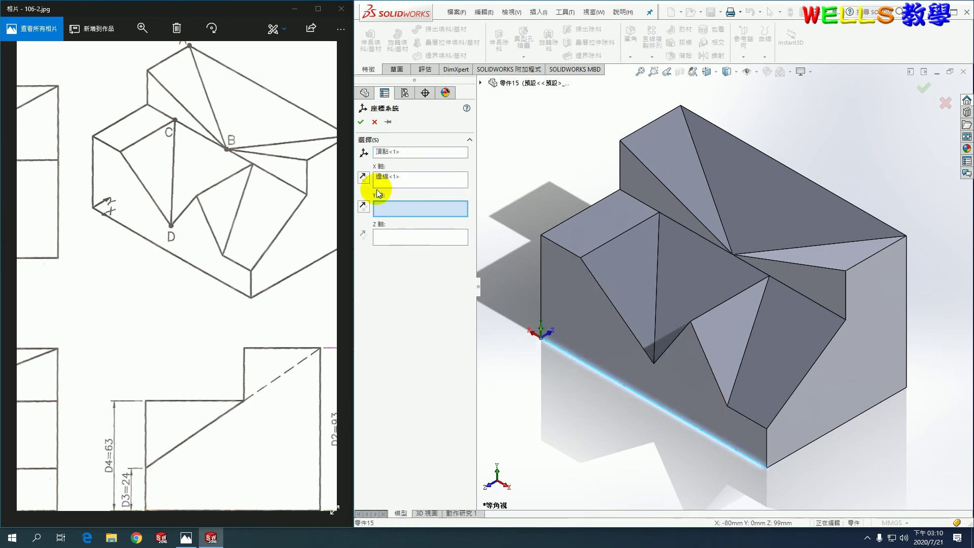
click(362, 177)
middle_drag(549, 384, 644, 413)
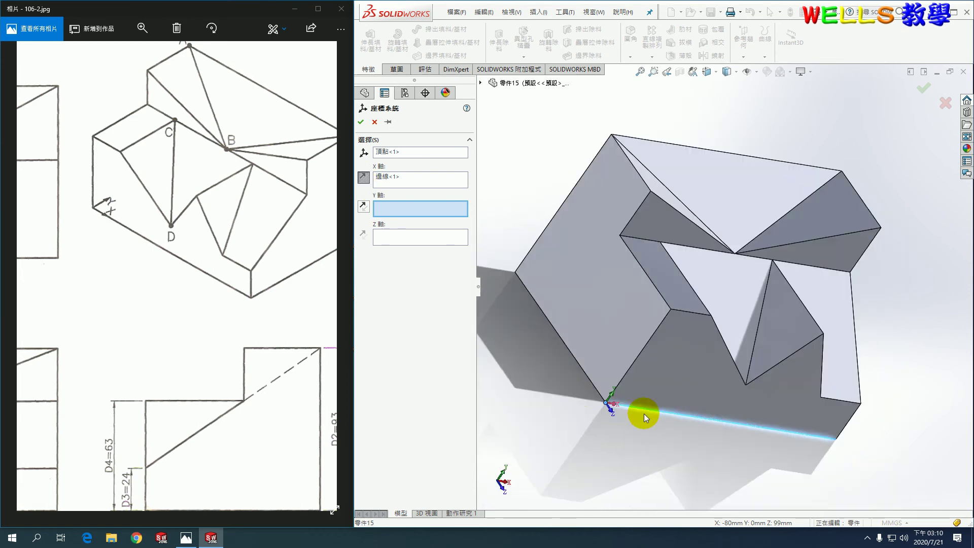
click(589, 382)
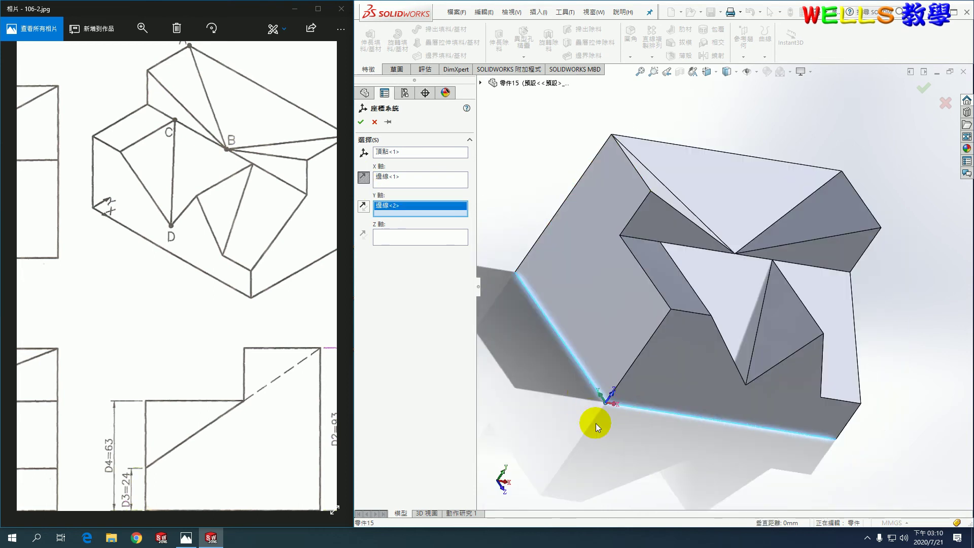
click(360, 123)
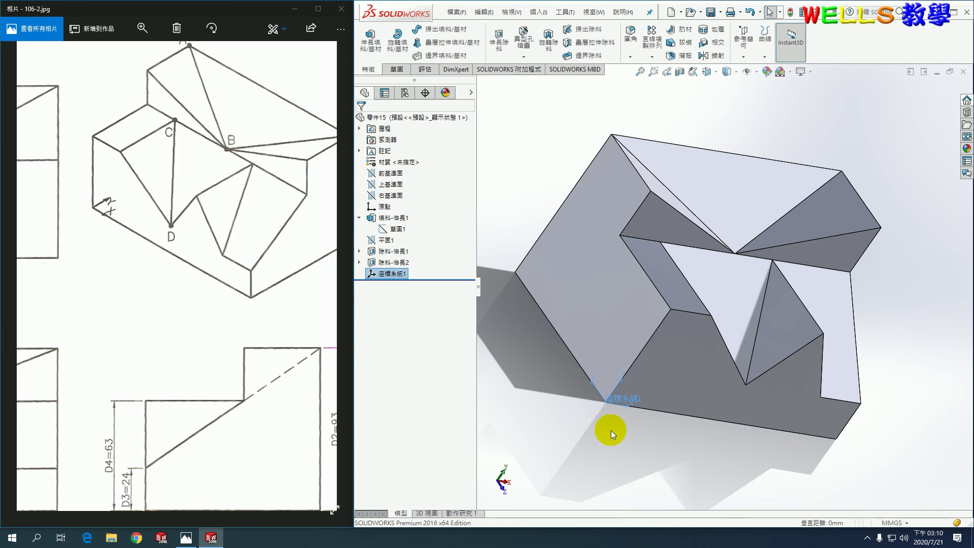
key(ctrl+7)
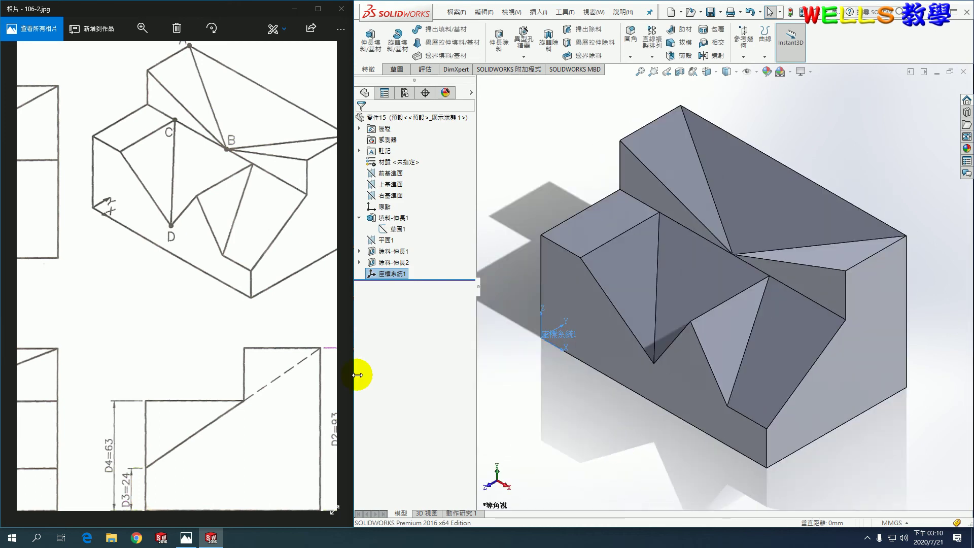
- Bring up the exam question sheet in the photo viewer
scroll(131, 380, down, 5)
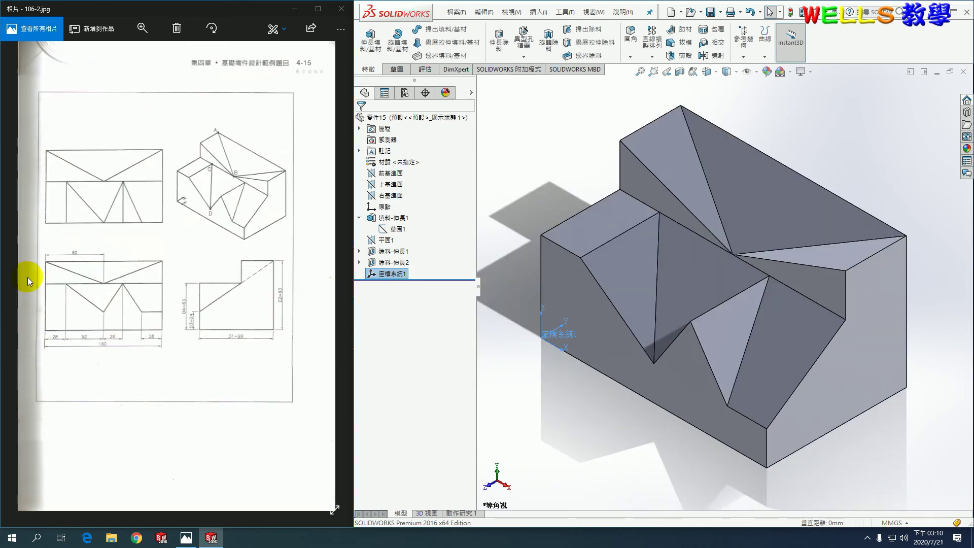
click(23, 276)
scroll(170, 334, up, 3)
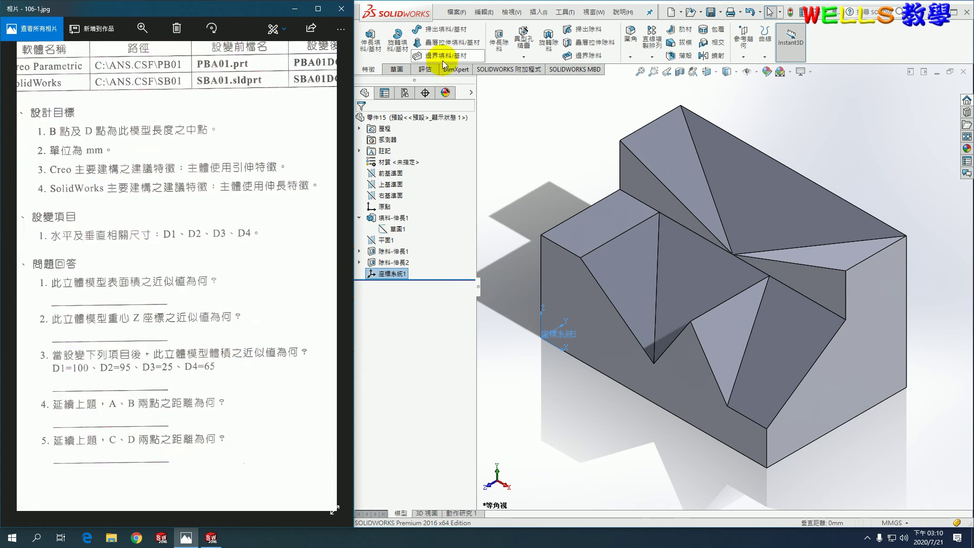
- Report mass properties relative to 座標系統1: area 73385.1149 mm², centre-of-mass Z 35.0725 mm
click(426, 69)
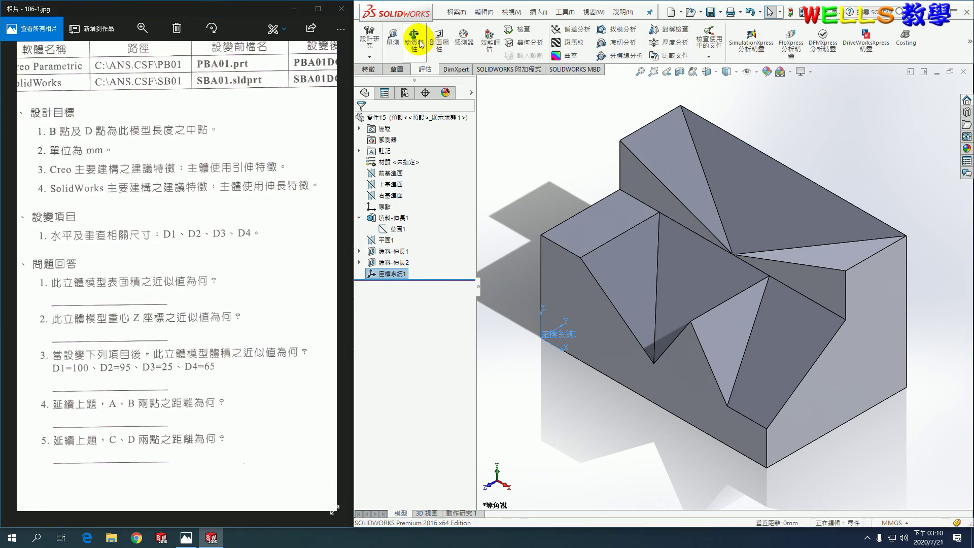
click(421, 44)
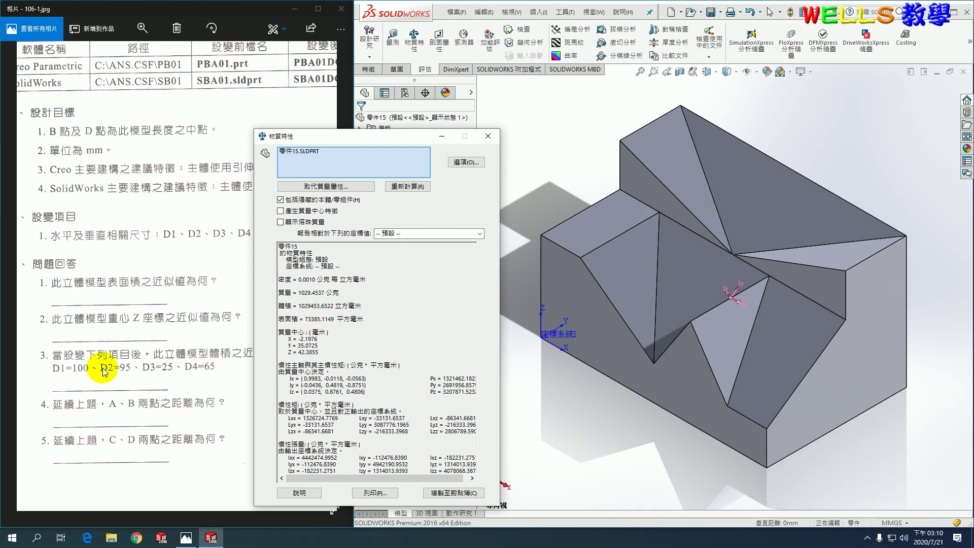
click(479, 234)
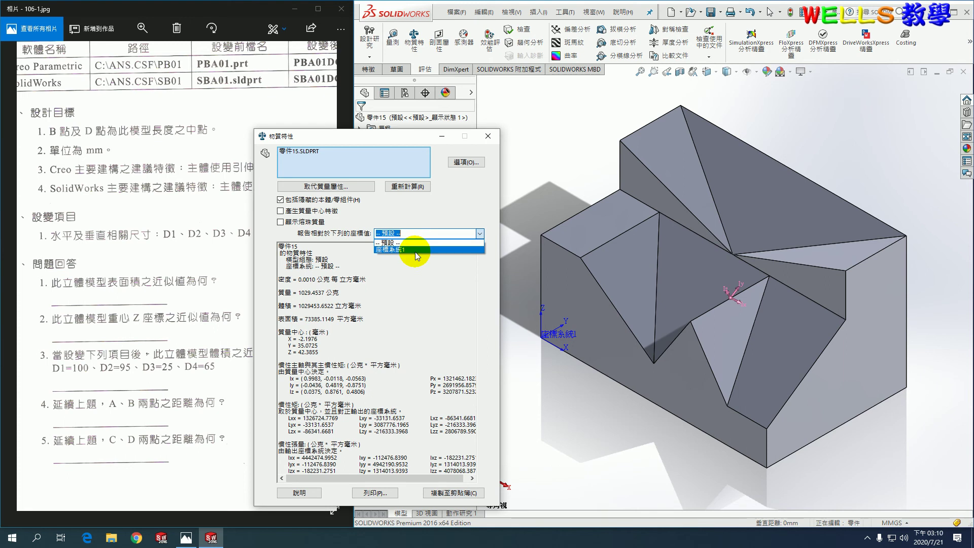
click(401, 245)
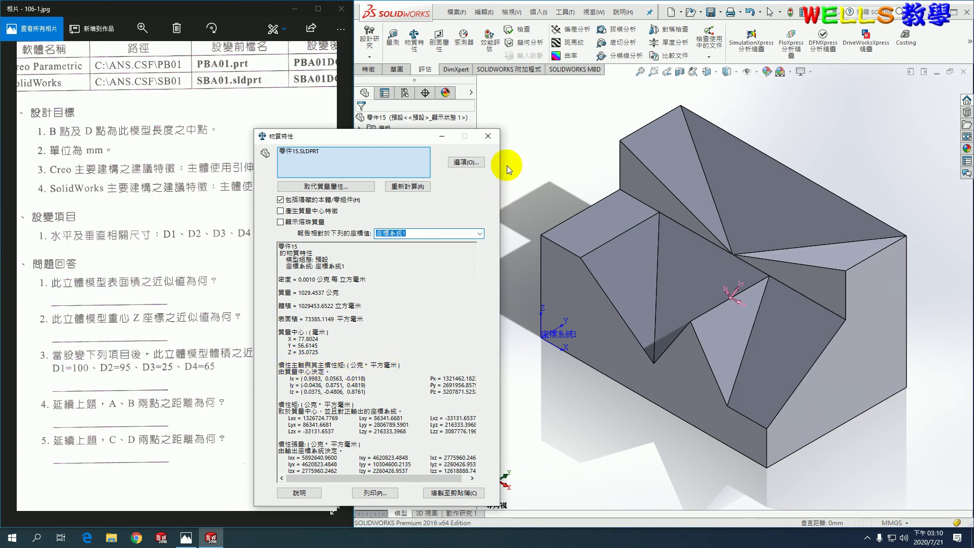
click(488, 136)
- Show the whole question page, then switch the viewer back to the drawing sheet
drag(157, 383, 145, 376)
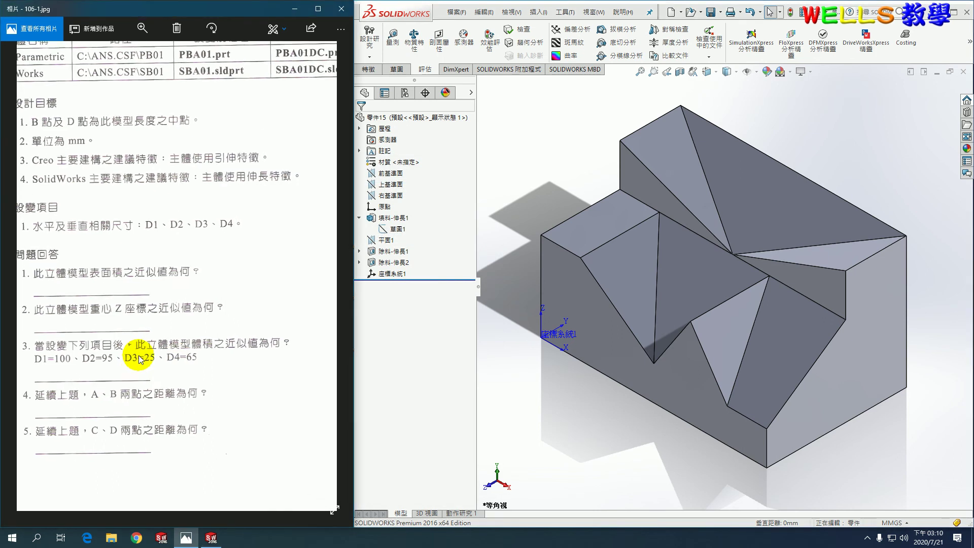
double_click(256, 259)
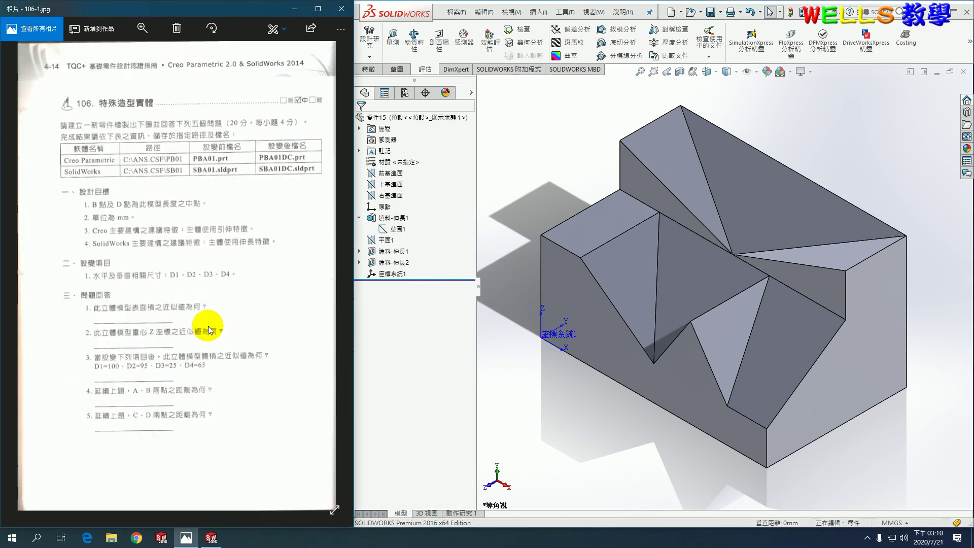
click(327, 272)
- Open Sketch1 for editing, viewed normal to its plane
click(403, 229)
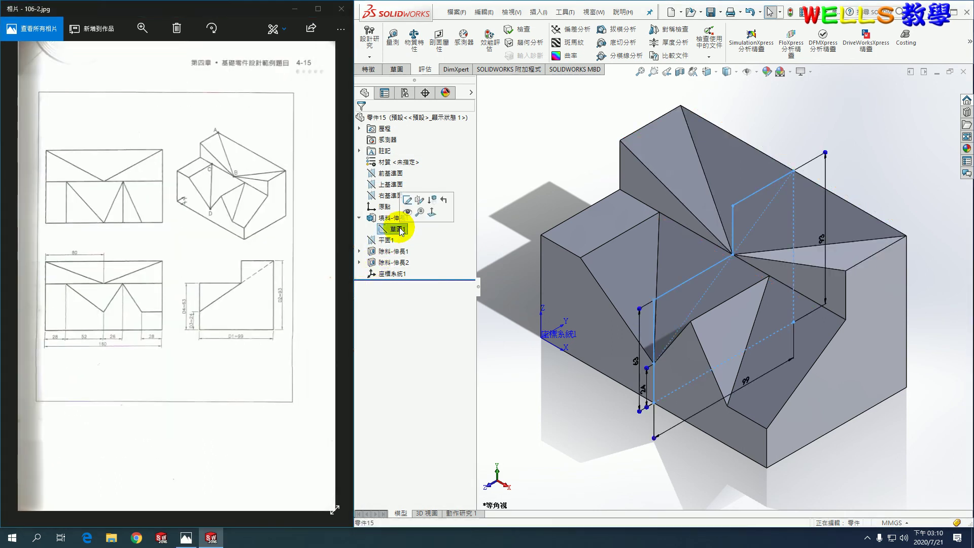
click(433, 211)
right_click(390, 231)
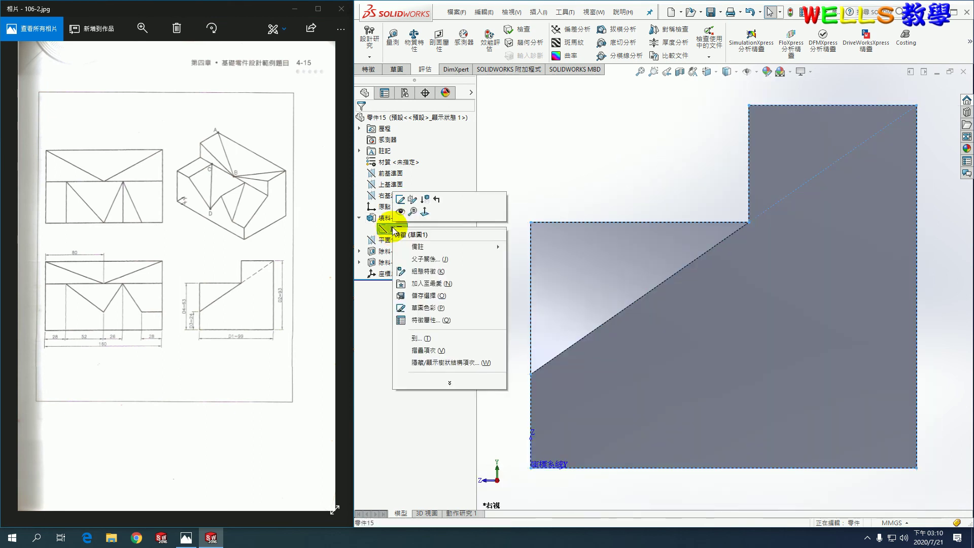
click(400, 198)
- Zoom and pan to bring the sketch dimensions into view
scroll(724, 319, up, 2)
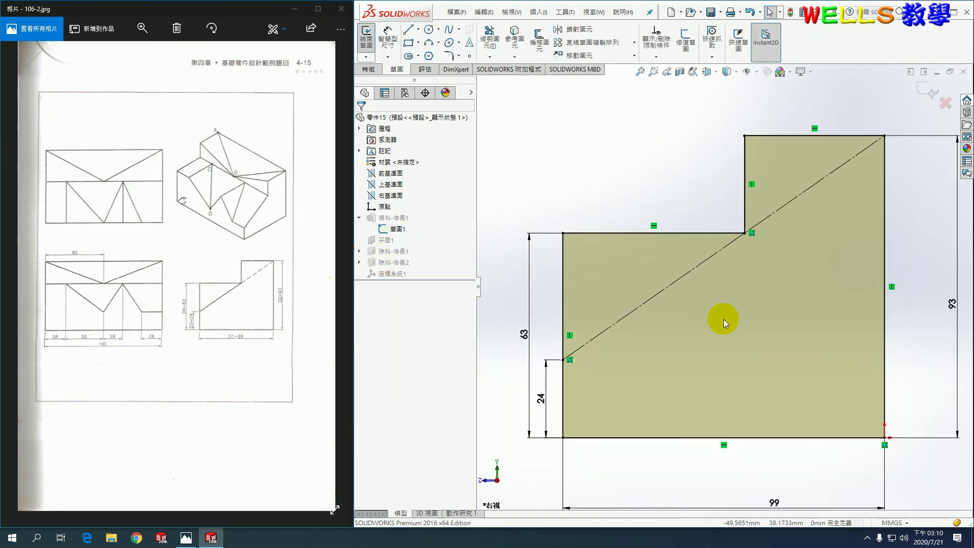
scroll(702, 319, up, 2)
click(836, 330)
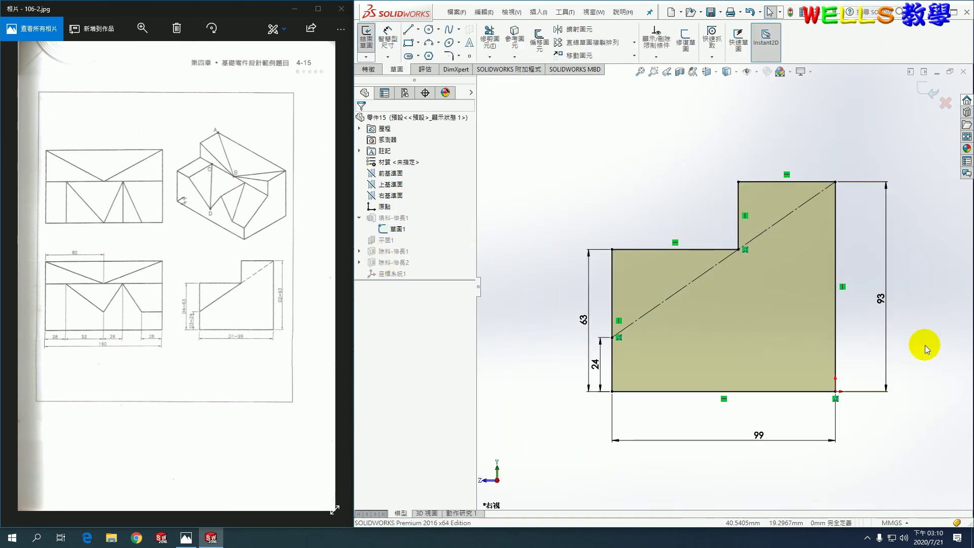
click(888, 299)
scroll(278, 322, down, 1)
ctrl+scroll(278, 322, up, 3)
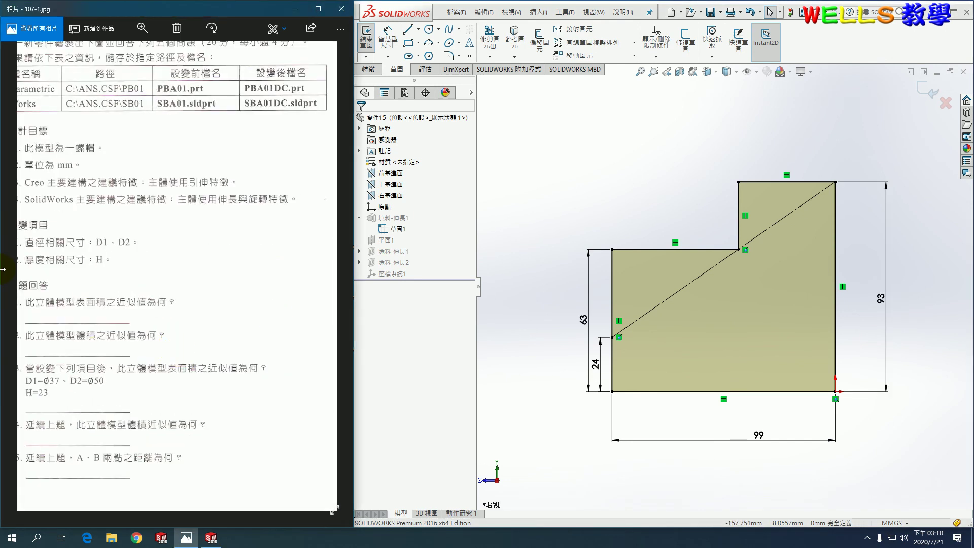
ctrl+scroll(37, 279, down, 3)
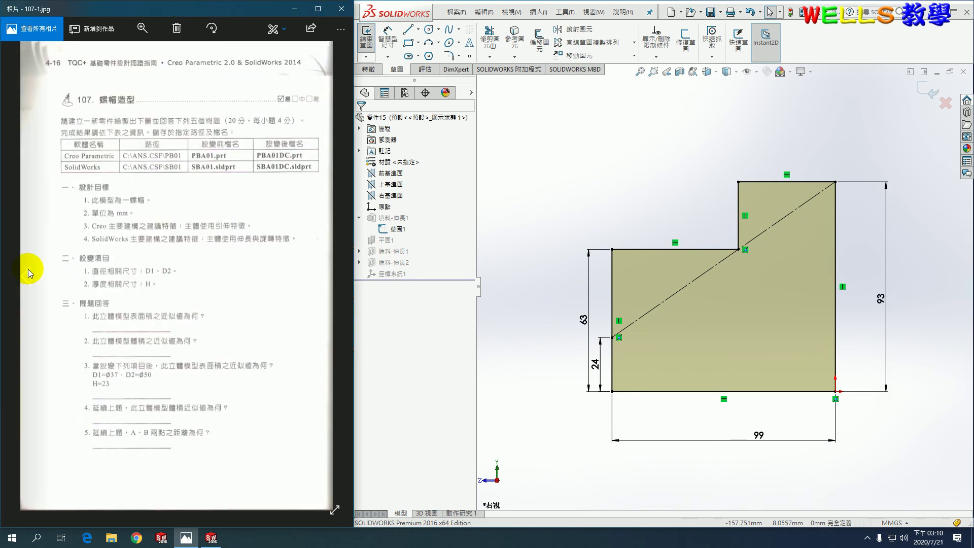
scroll(246, 326, up, 1)
ctrl+scroll(261, 344, up, 2)
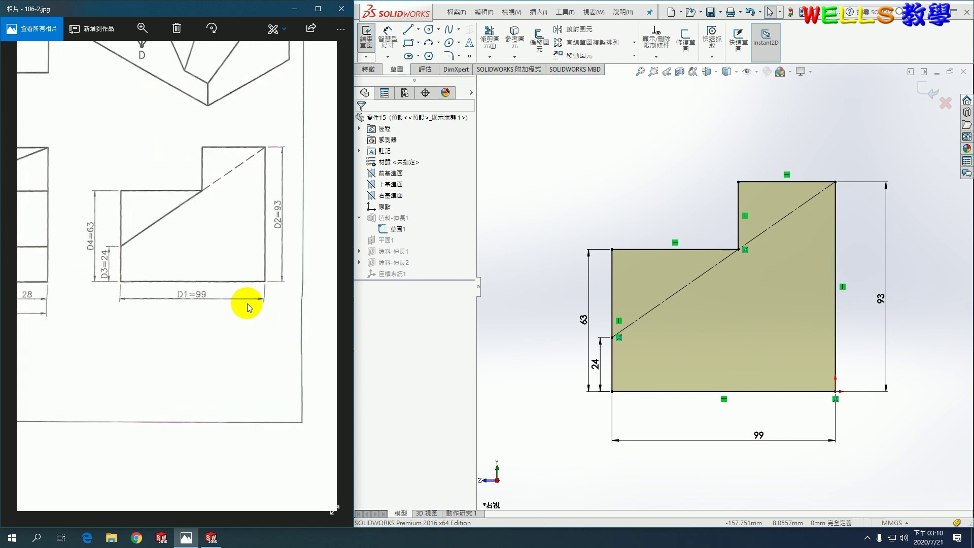
- Change sketch dimensions 93→95, 99→100, 24→25 and 63→65
double_click(885, 297)
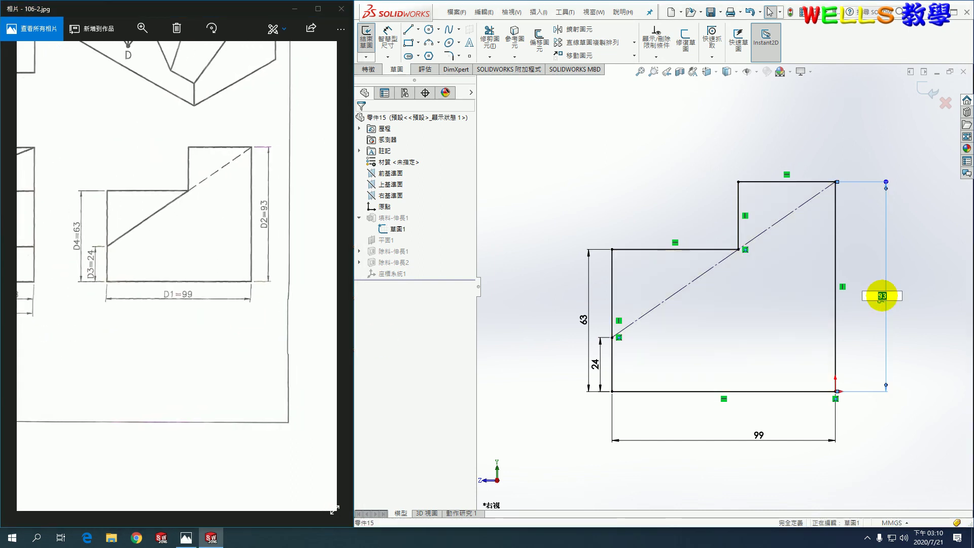
key(Return)
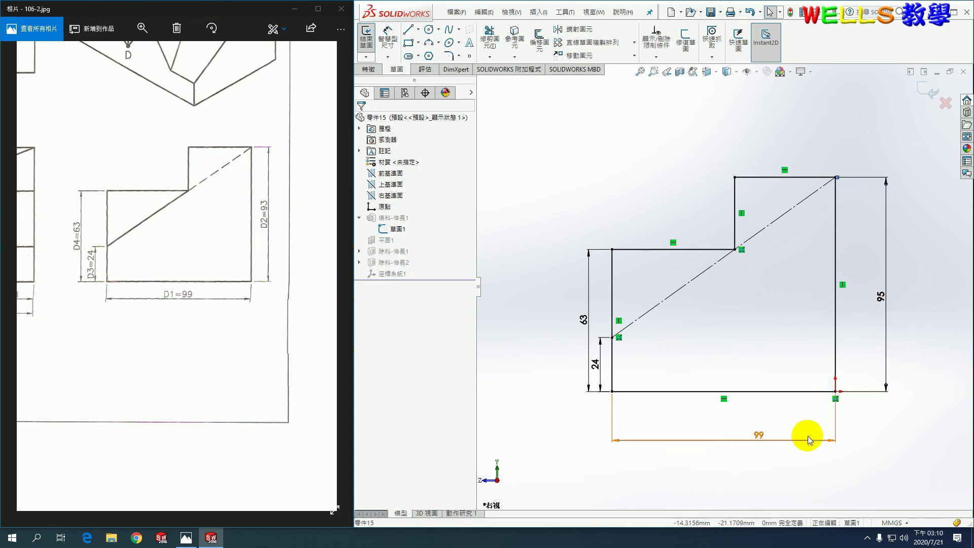
click(760, 440)
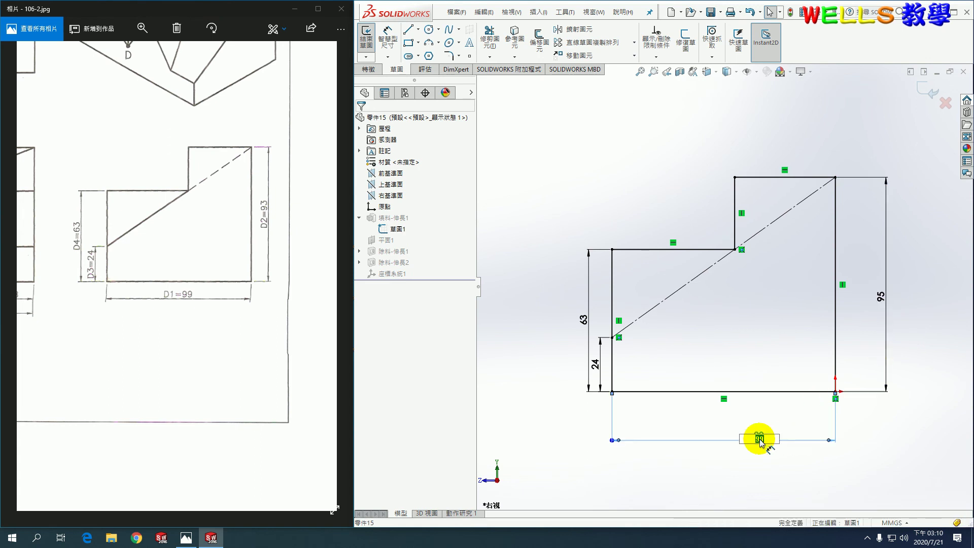
text(0)
key(Return)
click(723, 426)
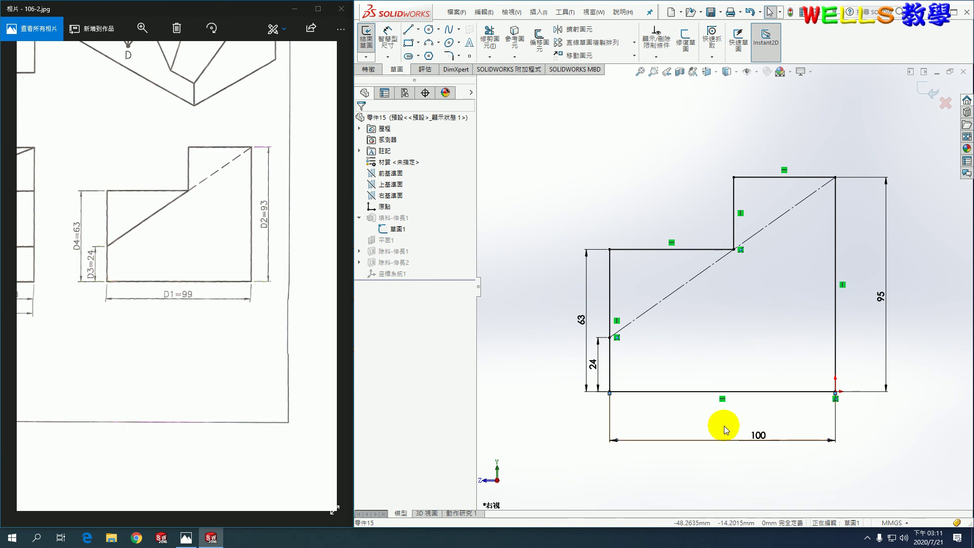
double_click(598, 367)
text(25)
key(Return)
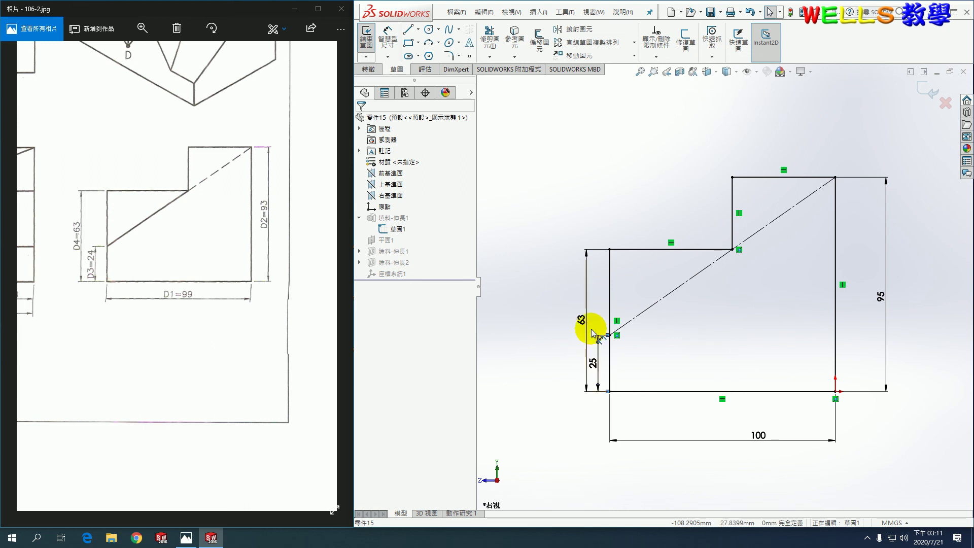
double_click(581, 320)
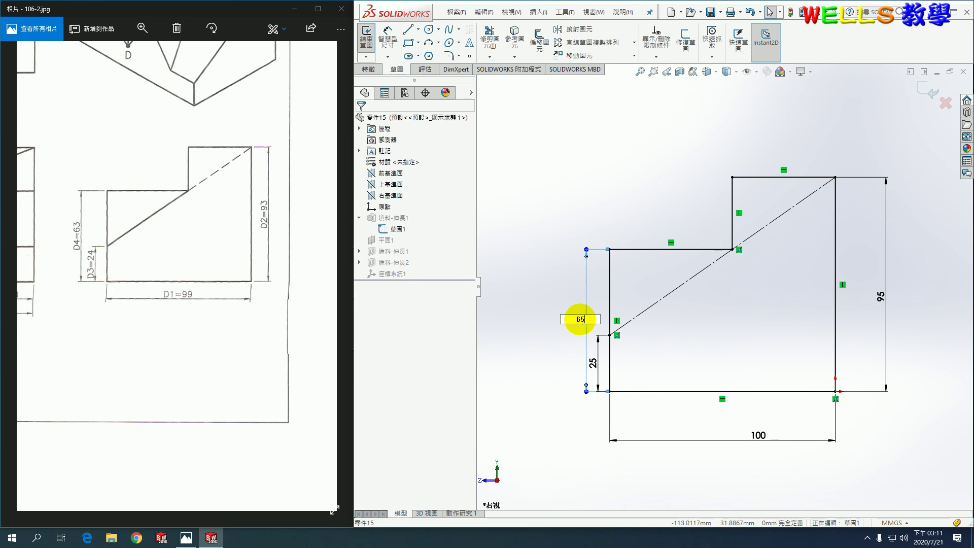
key(Return)
- Exit the sketch to rebuild the block and view it isometrically
click(927, 90)
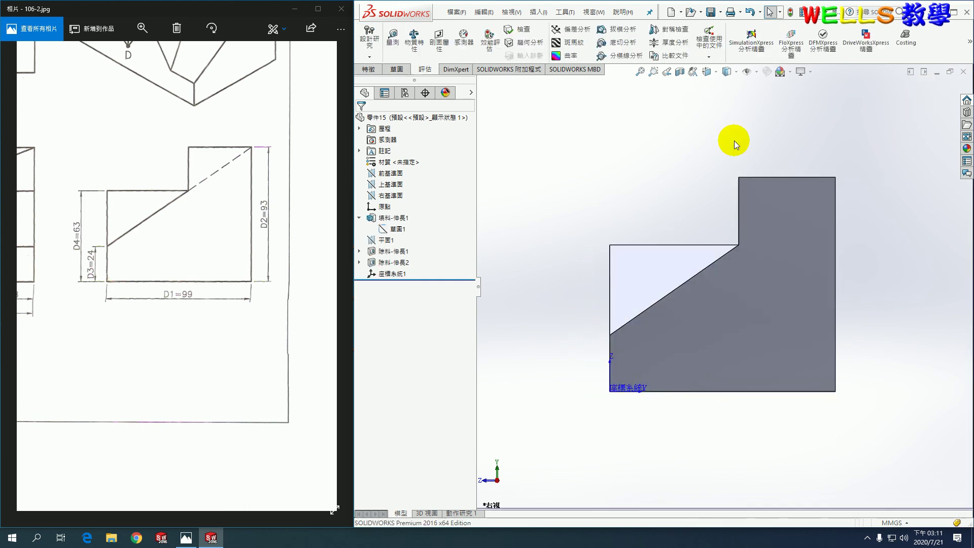
key(ctrl+7)
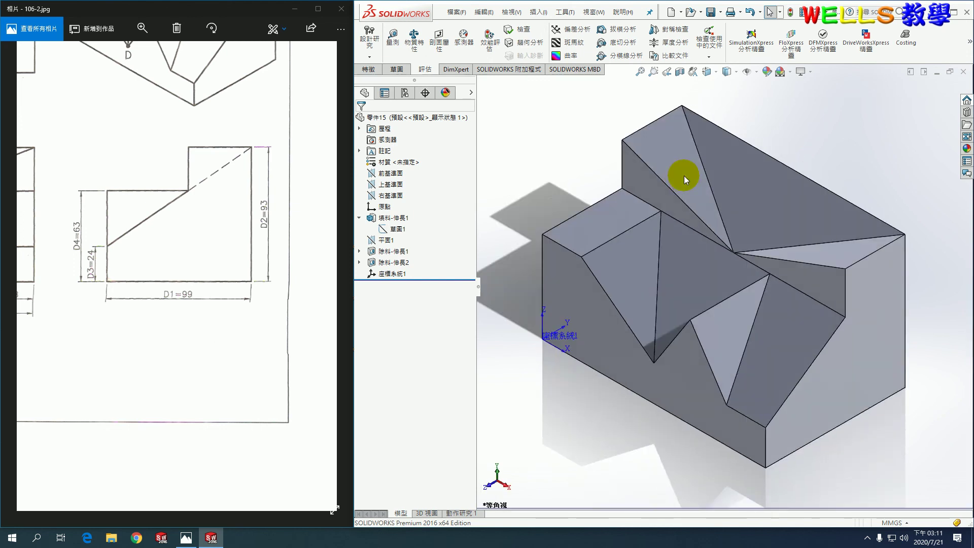
scroll(236, 274, down, 2)
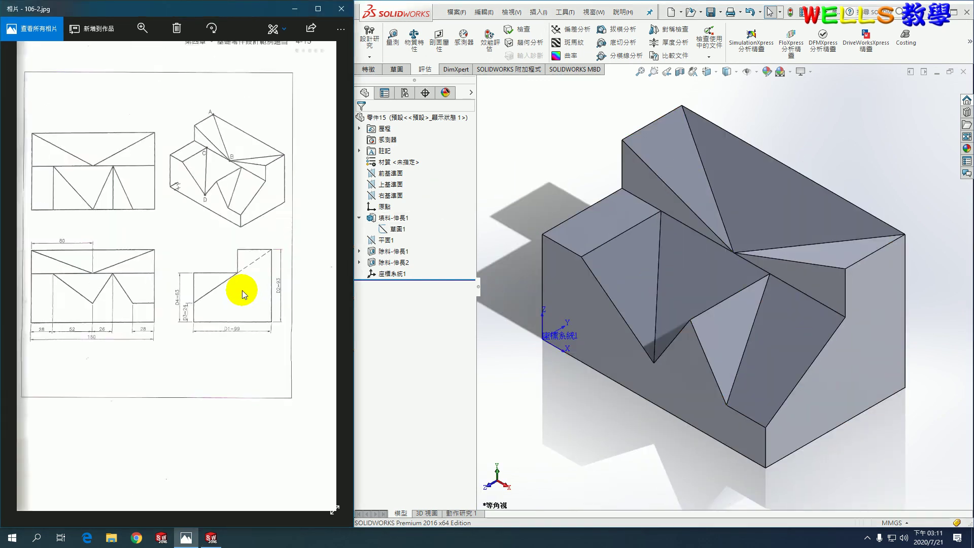
scroll(242, 290, down, 2)
- Check mass properties: area 74856.0964 mm², centre-of-mass Z 35.8810 mm, volume 1065904.7619 mm³
click(22, 272)
scroll(162, 374, up, 2)
scroll(172, 379, up, 2)
click(414, 37)
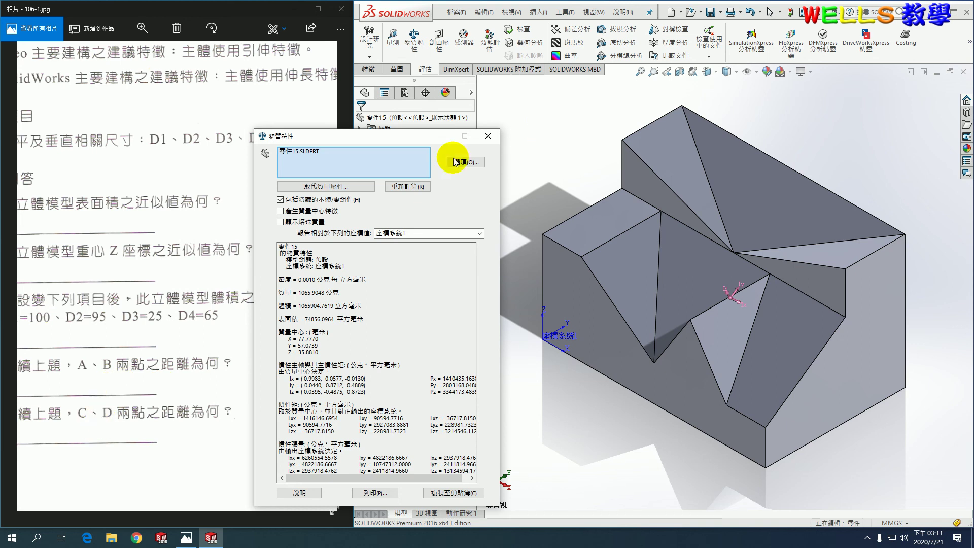
click(488, 136)
- Switch the viewer to 106-2.jpg's isometric sketch with points A–D
scroll(232, 282, down, 3)
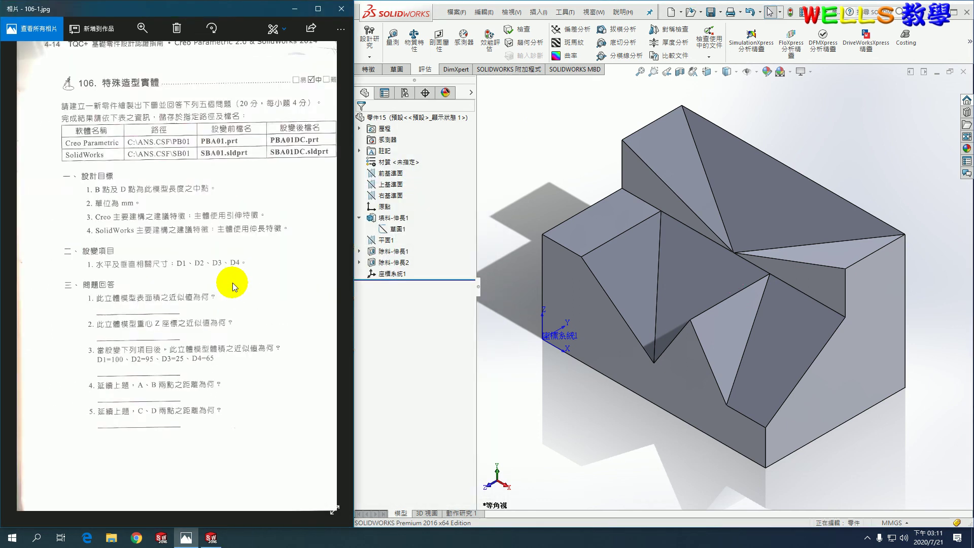
click(330, 296)
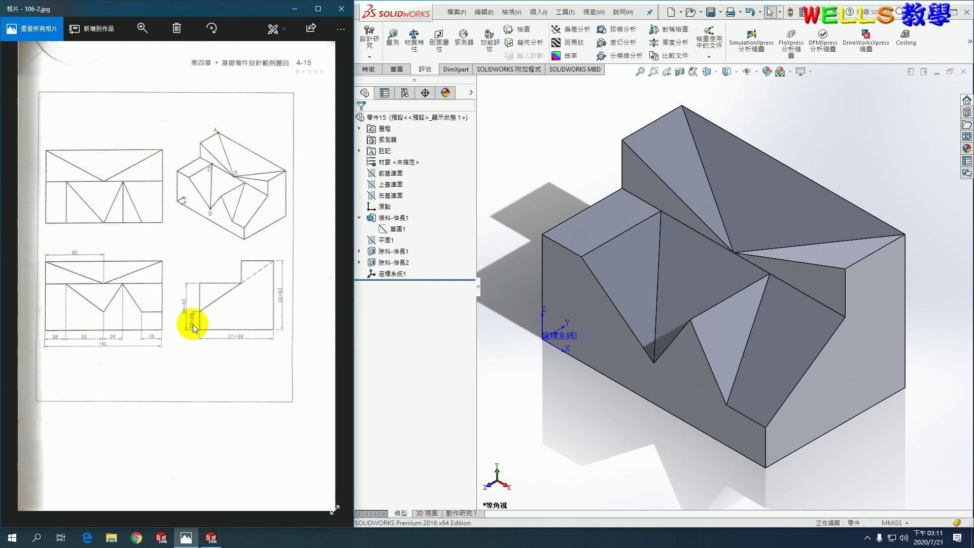
scroll(231, 205, up, 1)
scroll(229, 169, up, 2)
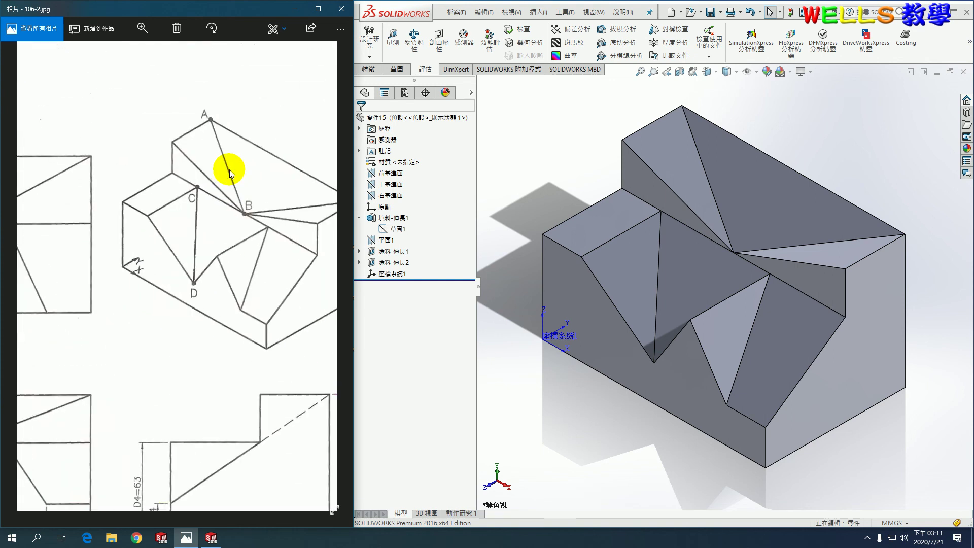
click(580, 157)
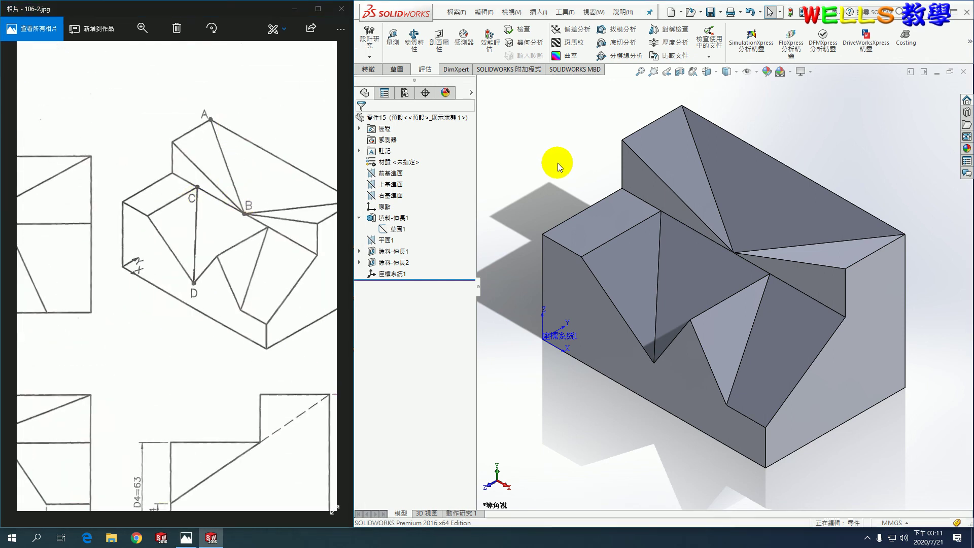
click(393, 38)
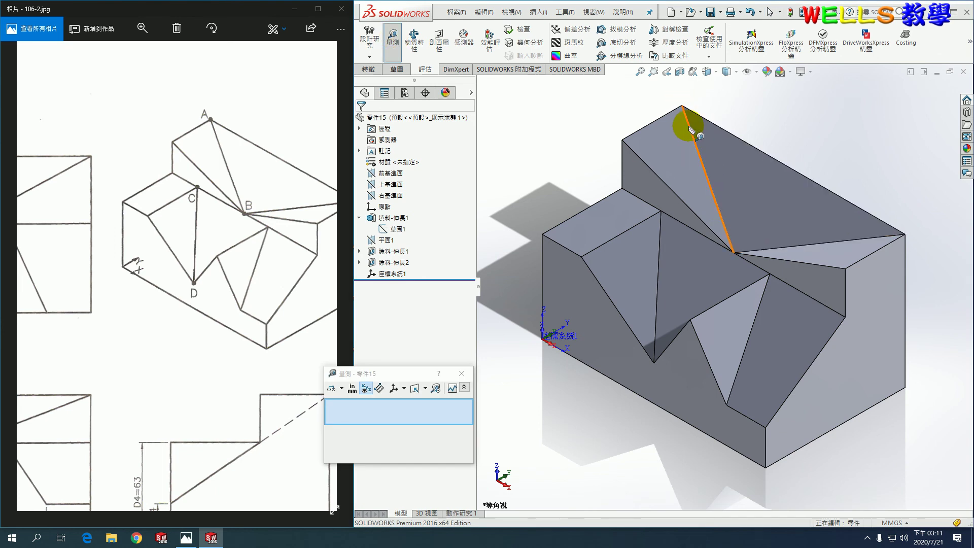
click(688, 126)
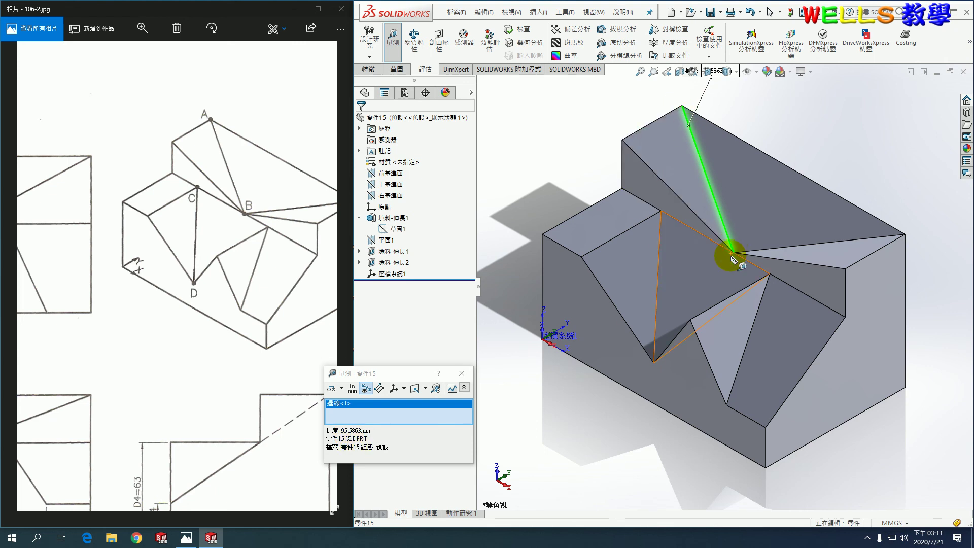
right_click(389, 407)
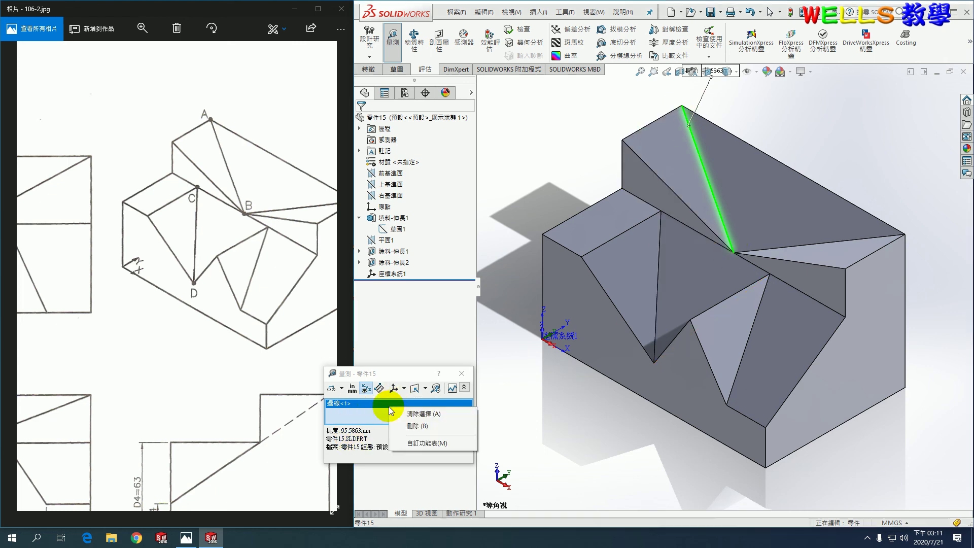
click(417, 415)
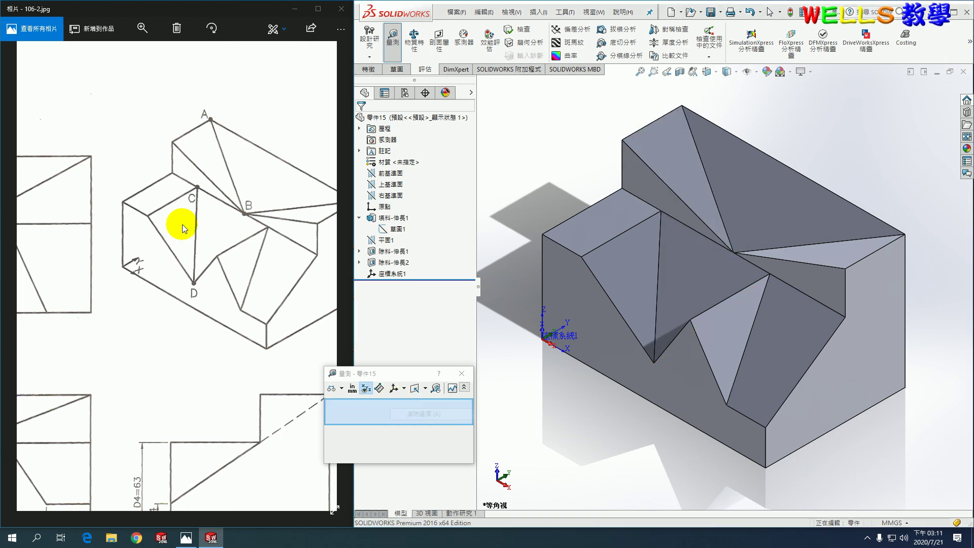
click(659, 282)
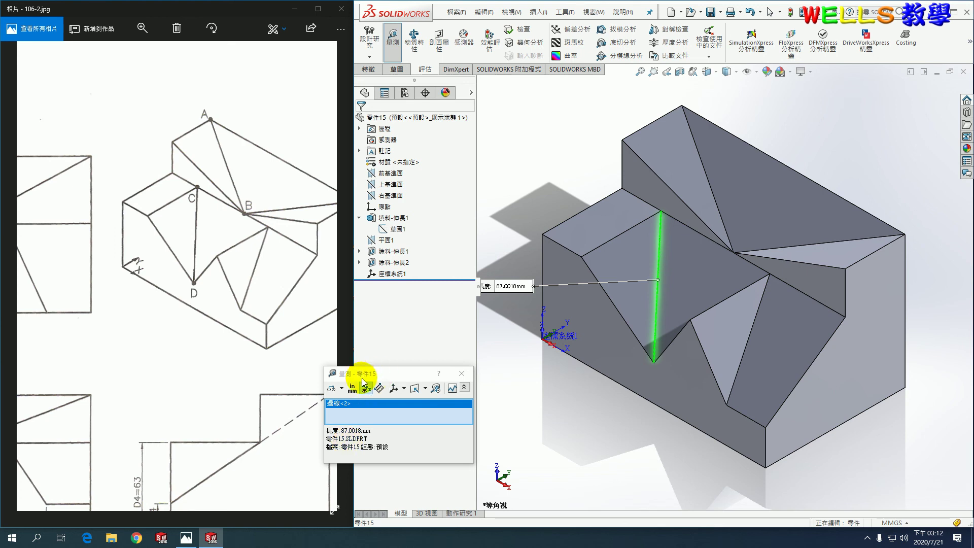
click(462, 373)
scroll(197, 249, down, 2)
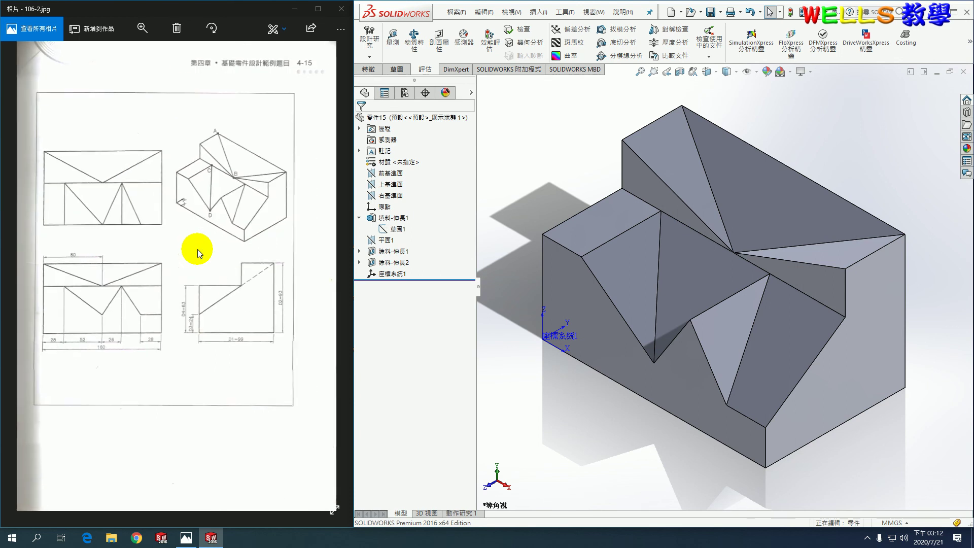